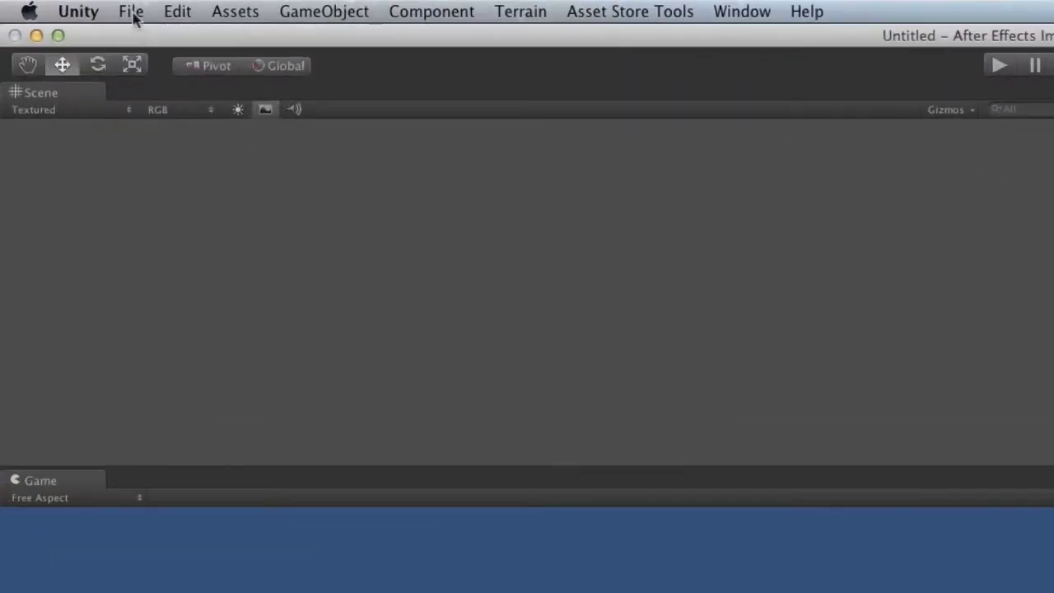
Start a new empty Unity scene holding only the Main Camera, then switch to After Effects
left_click(68, 6)
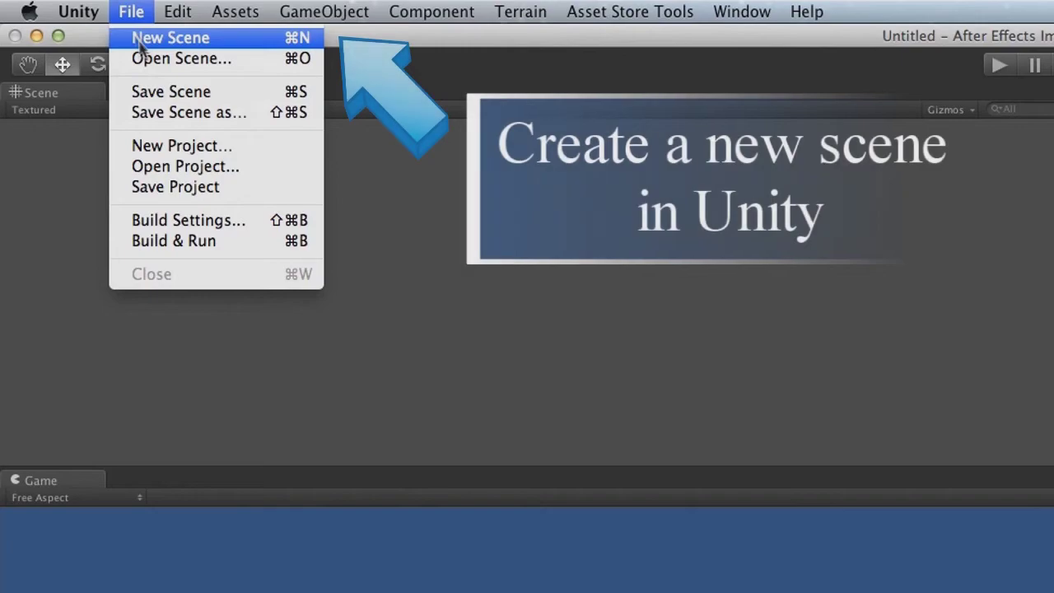
left_click(140, 43)
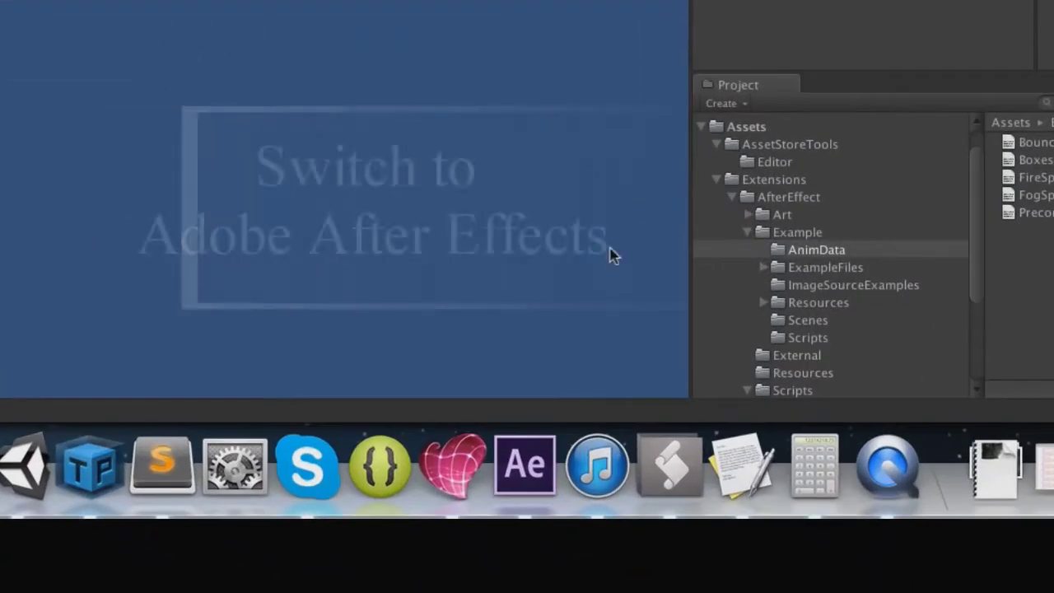
left_click(527, 466)
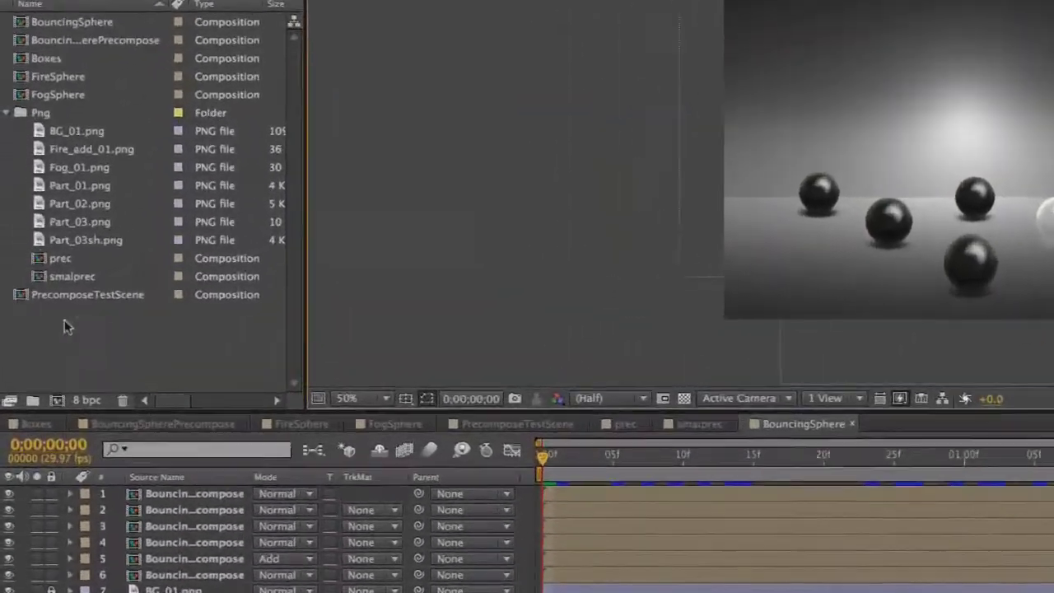
Add a new 1024×768 composition named TestAnimation from the Project panel
right_click(65, 321)
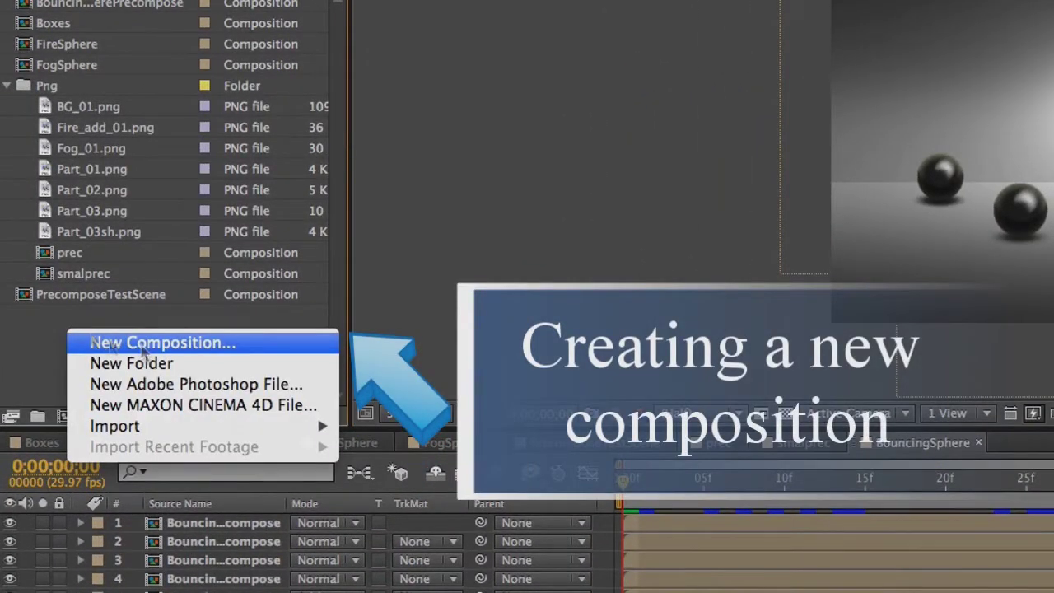
left_click(143, 344)
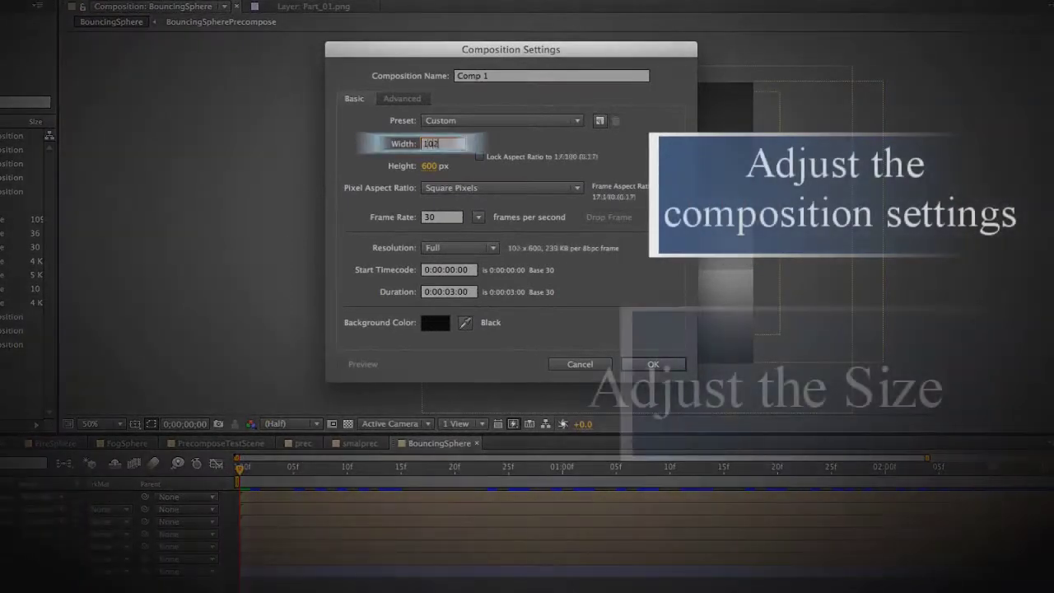
type("1024")
left_click(439, 165)
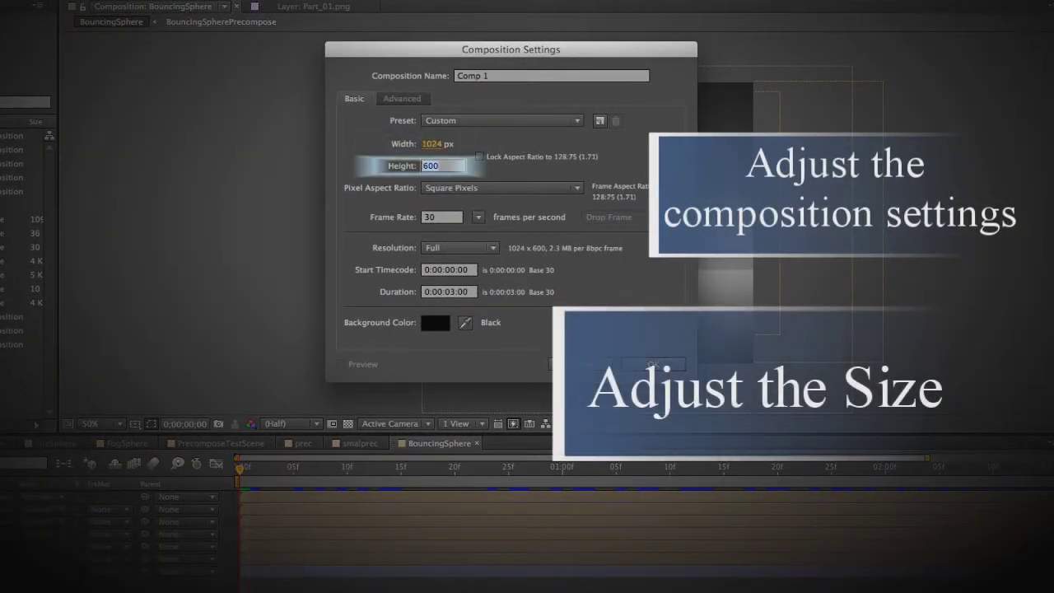
type("768")
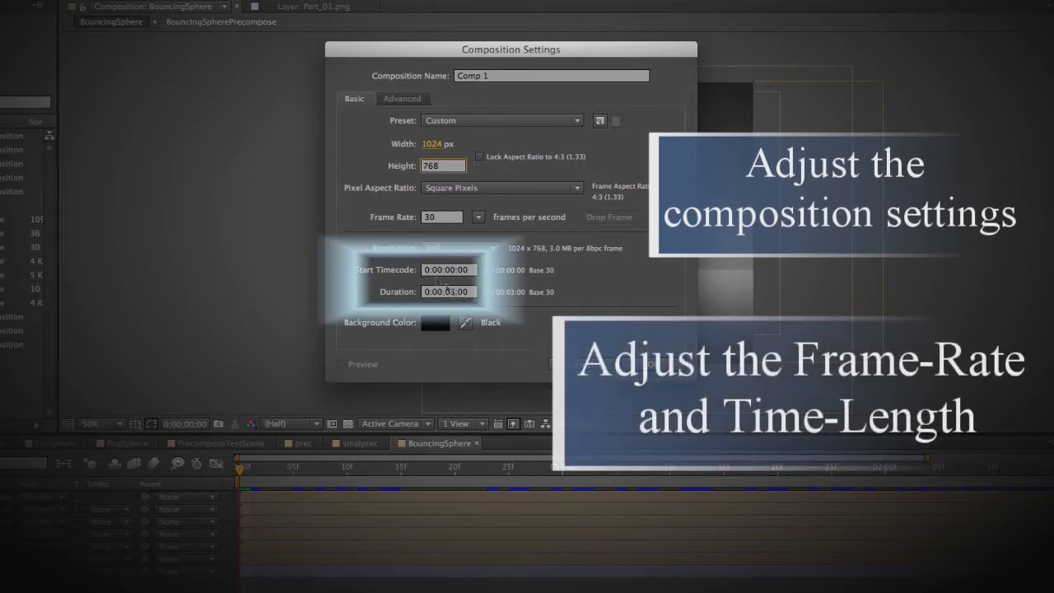
left_click(534, 73)
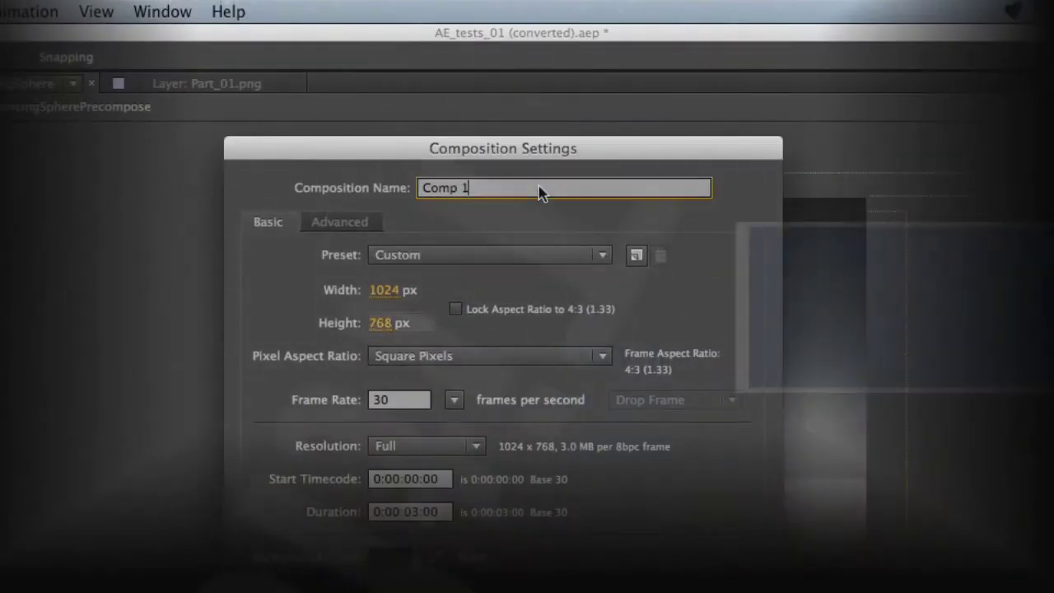
type("Test")
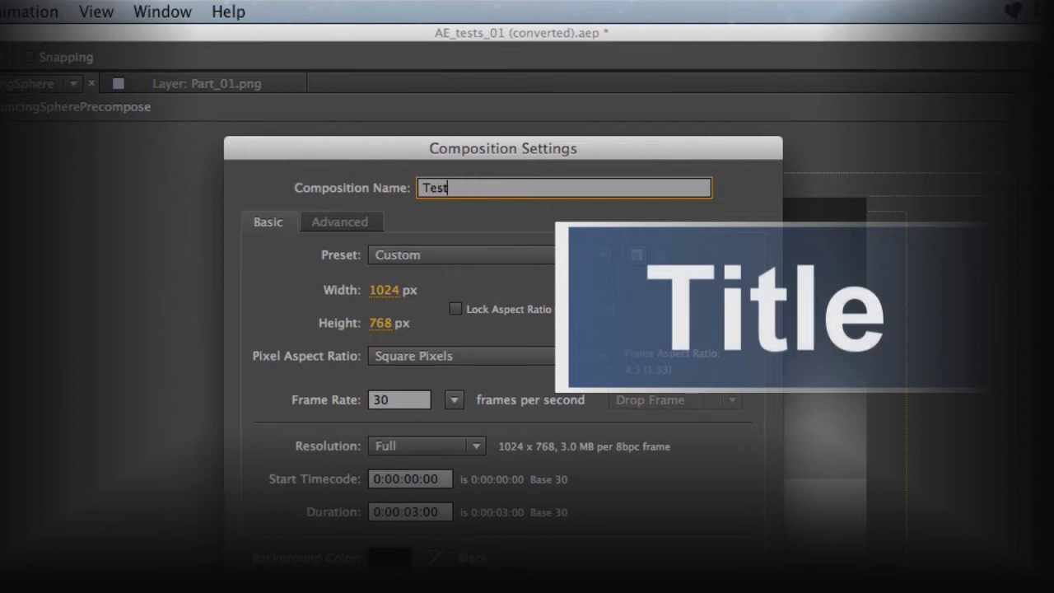
type("Animation")
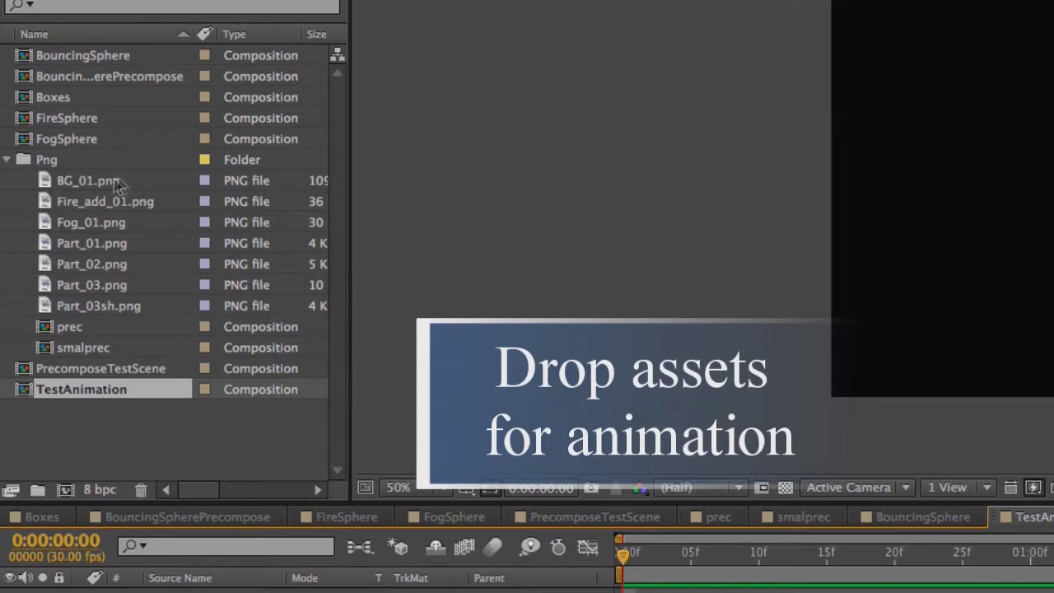
Add BG_01.png as a locked background layer and place Fog_01.png at lower-left
left_click(102, 183)
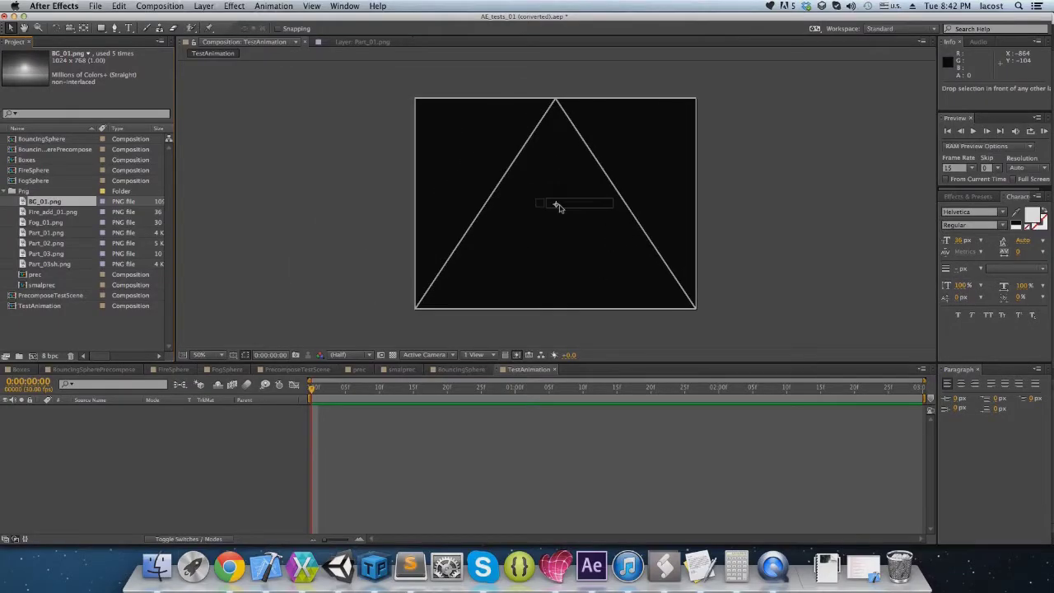
left_click_drag(102, 182, 556, 205)
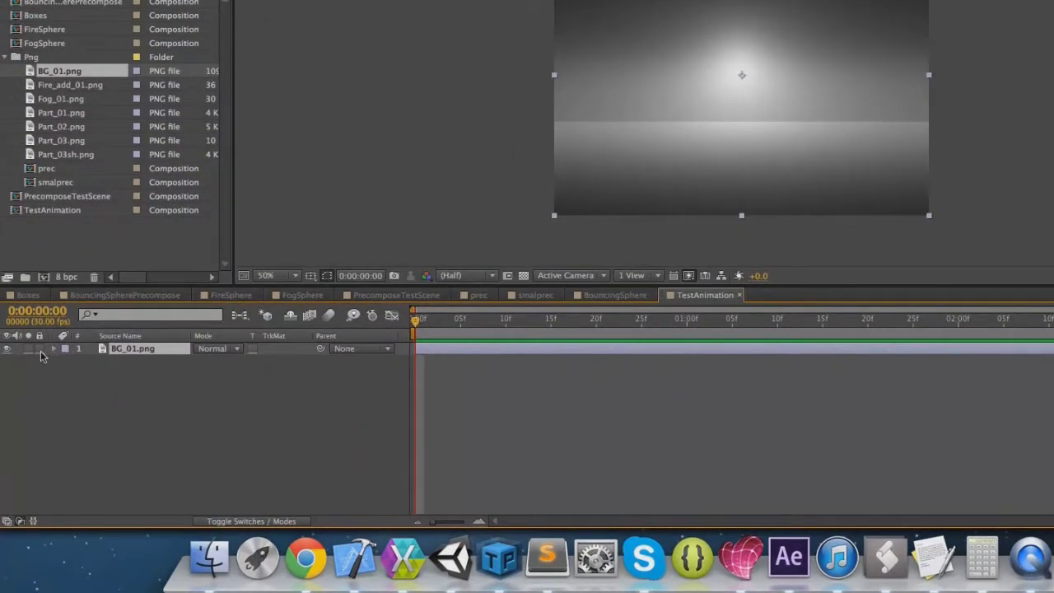
left_click(40, 349)
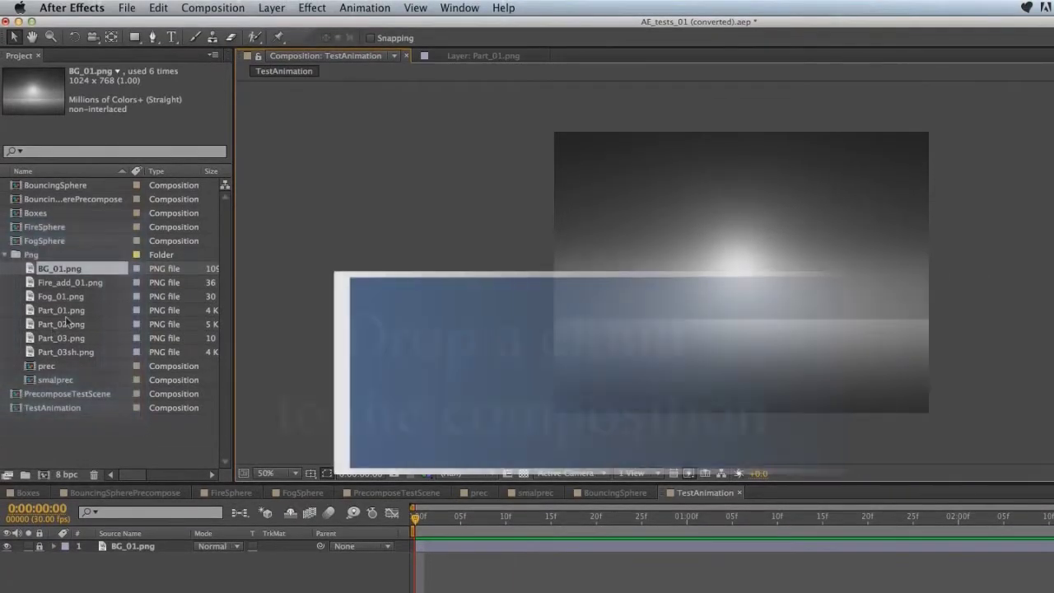
left_click(68, 296)
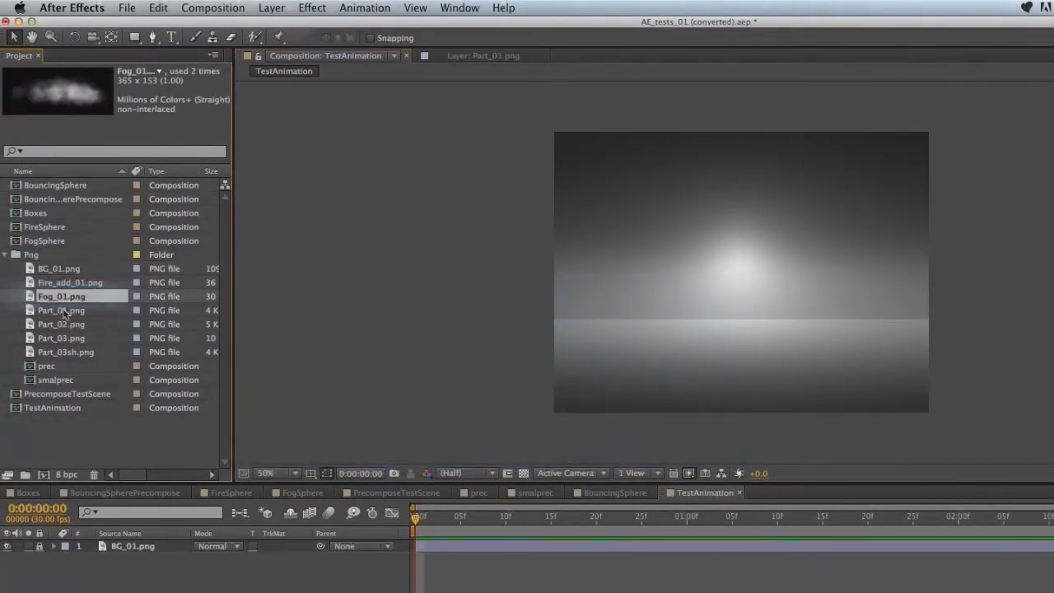
left_click_drag(405, 294, 622, 382)
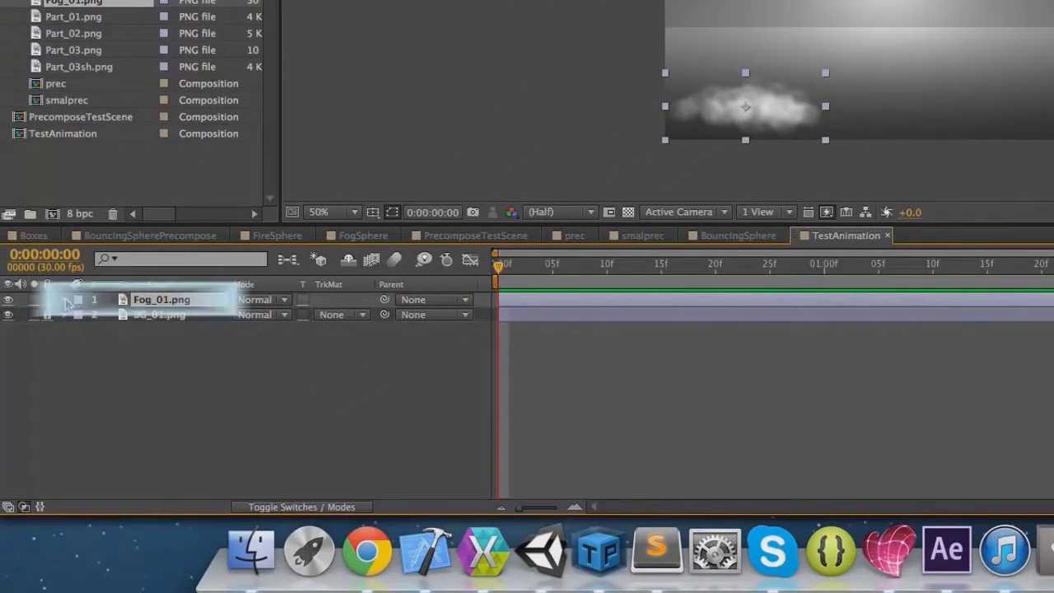
Enable Fog_01.png Position keyframes and key the cloud up-right at 15f, down-right at 01:00
left_click(65, 300)
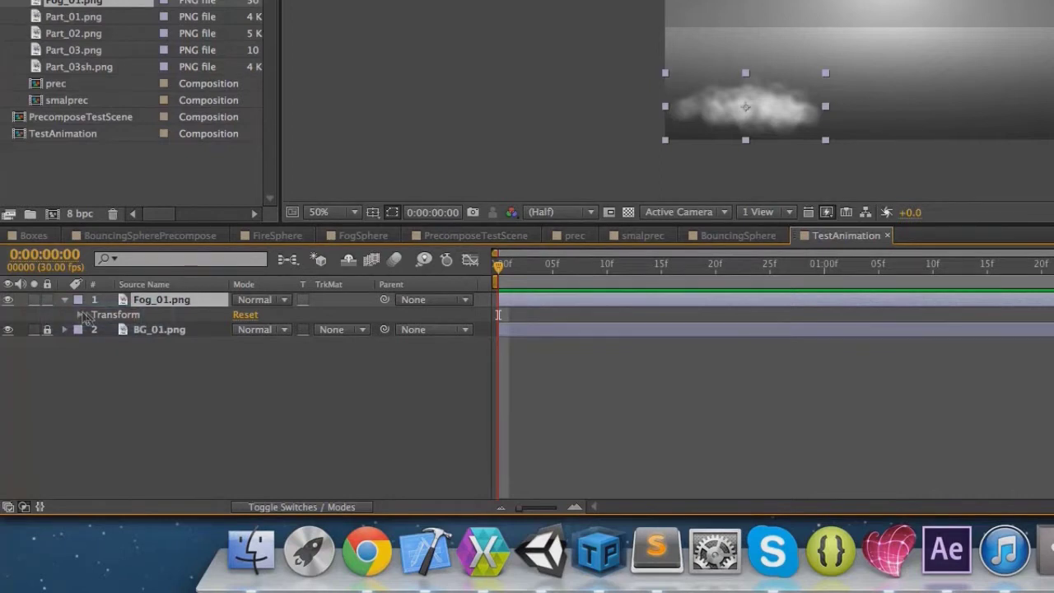
left_click(80, 315)
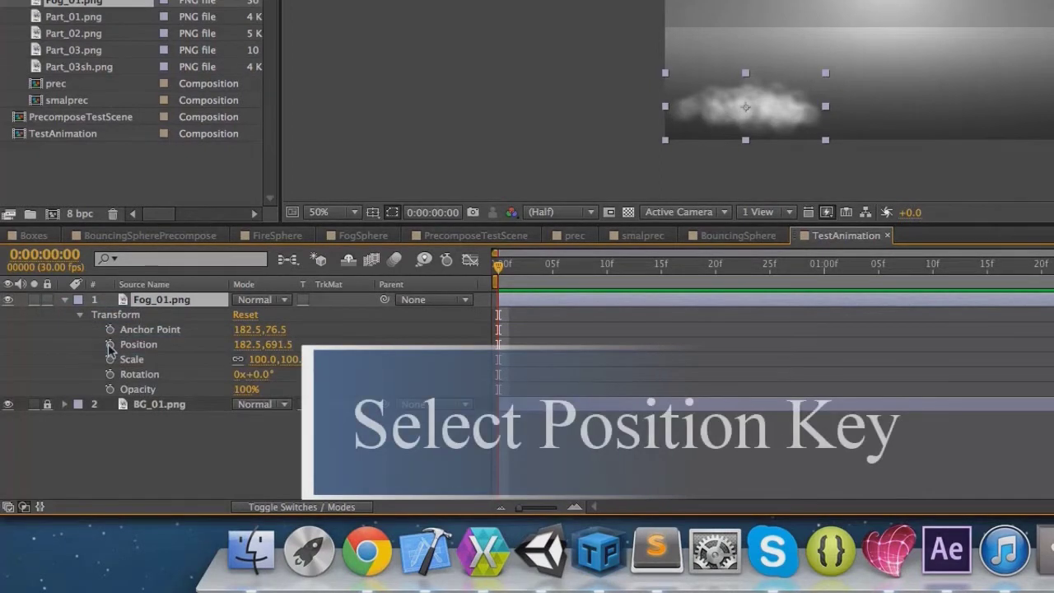
left_click(109, 345)
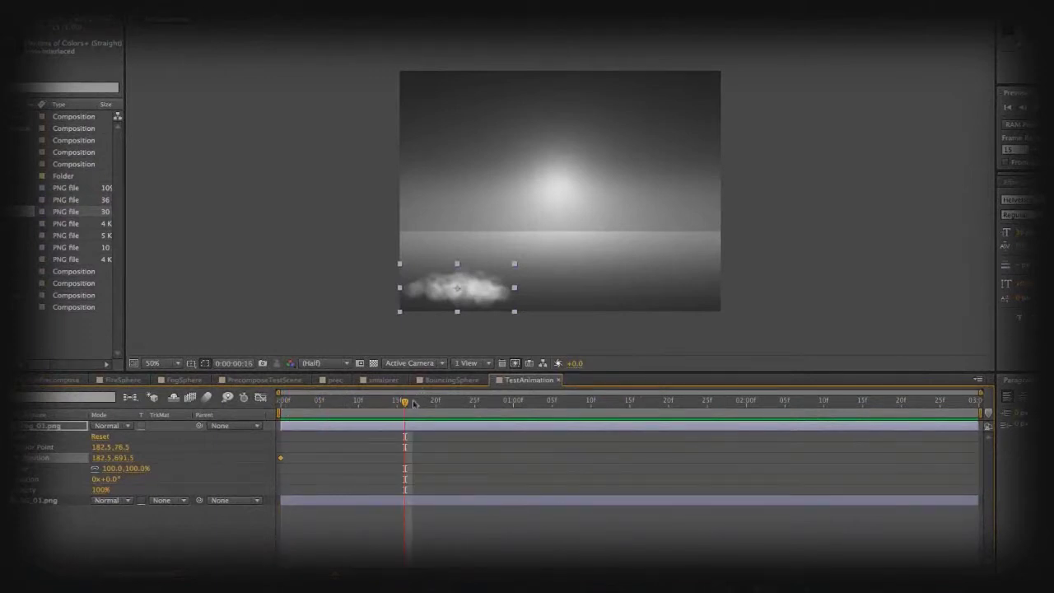
left_click_drag(457, 288, 510, 254)
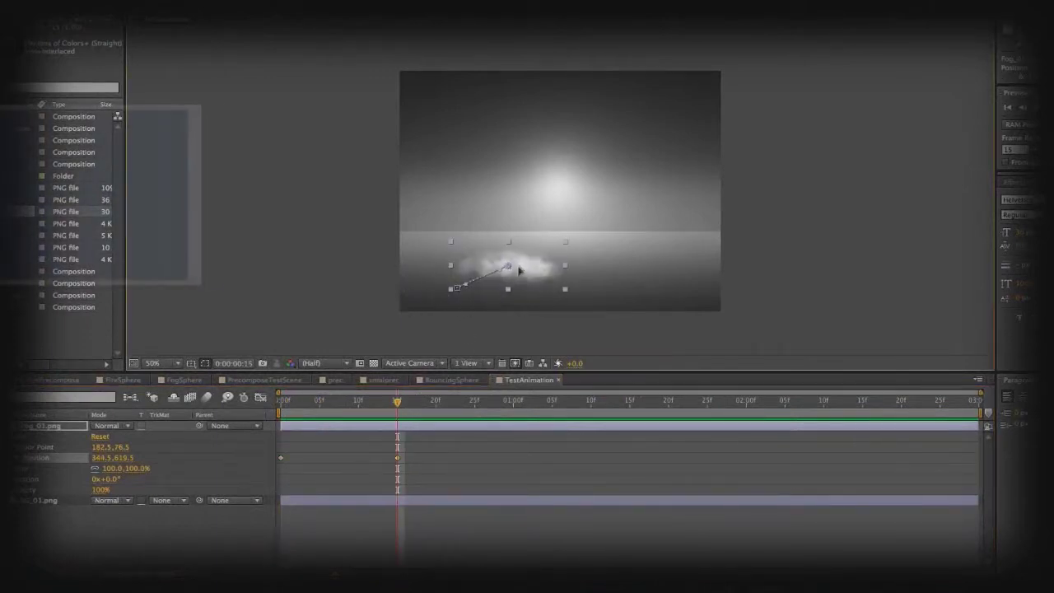
left_click_drag(397, 409, 520, 414)
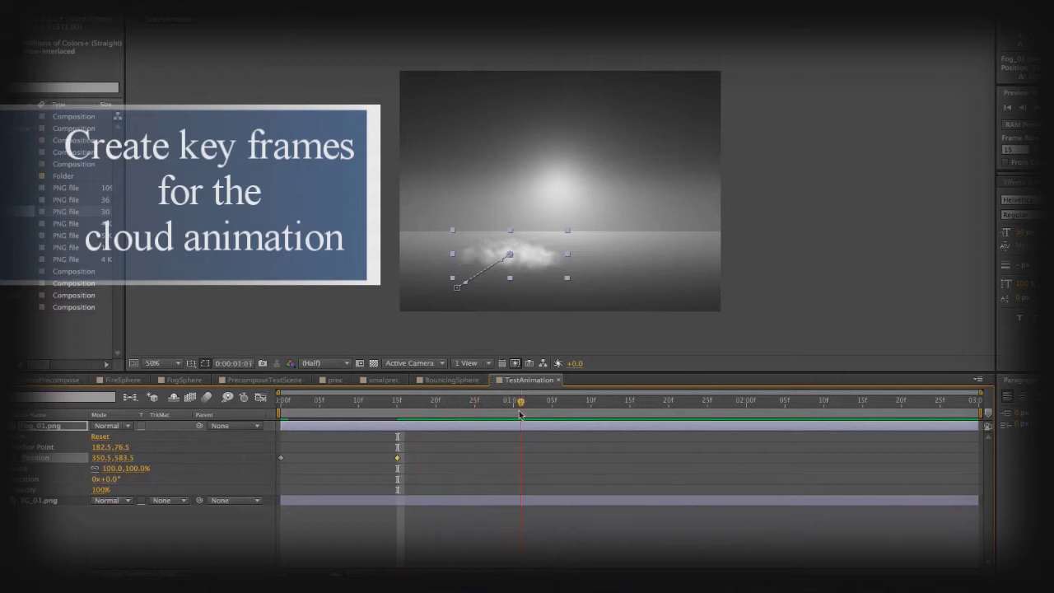
left_click_drag(541, 274, 600, 305)
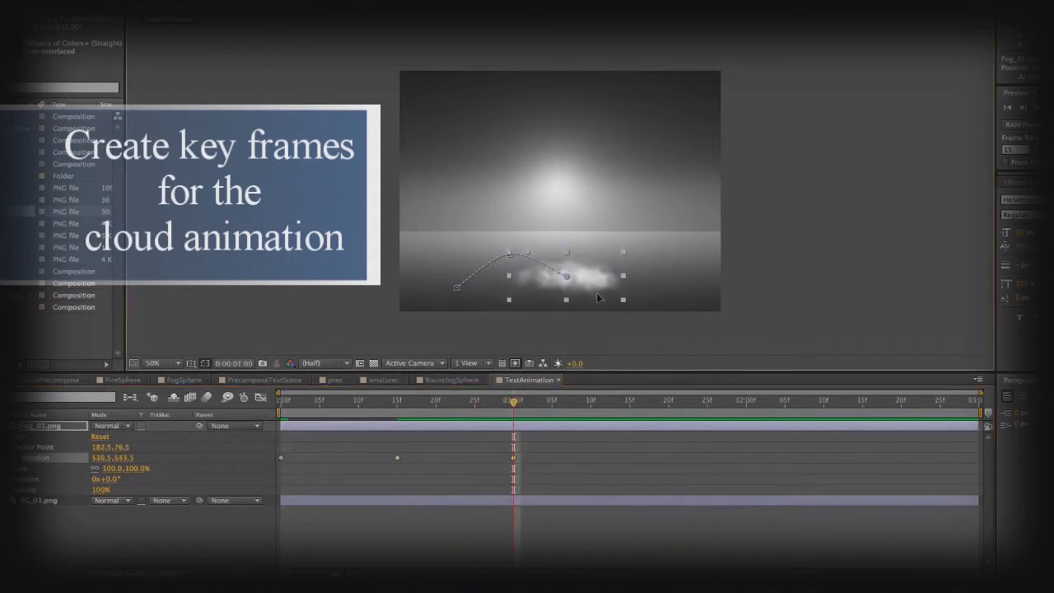
Key the cloud near 01:14, 02:00, 02:25 and the last frame to close its loop, then preview
left_click_drag(516, 404, 628, 408)
mouse_move(605, 289)
left_mouse_down()
mouse_move(676, 273)
mouse_move(715, 314)
left_mouse_up()
left_click(746, 401)
left_click_drag(746, 401, 815, 403)
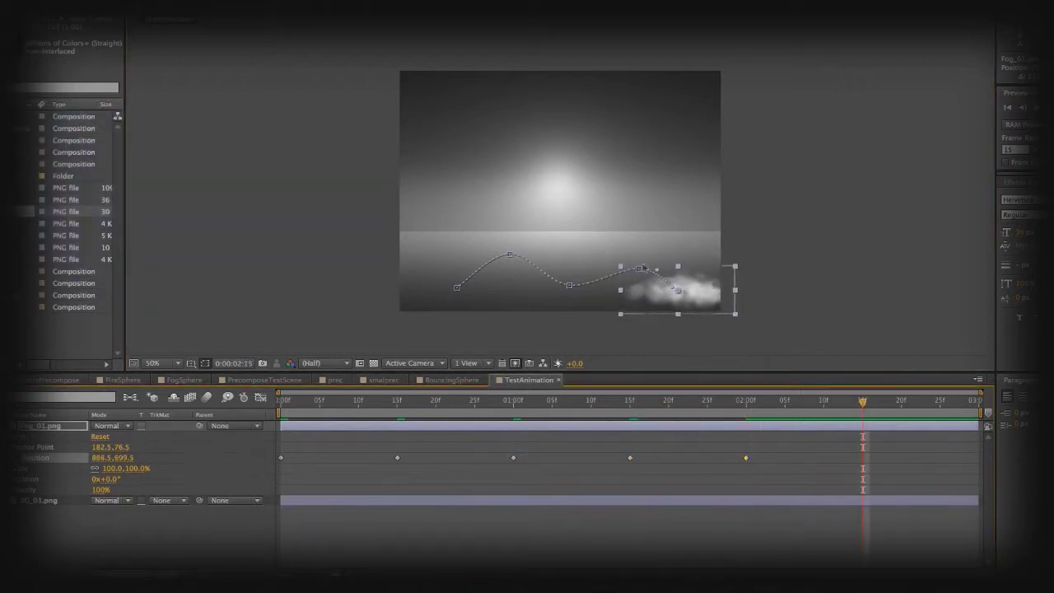
left_click_drag(694, 294, 705, 209)
left_click_drag(868, 403, 990, 403)
left_click_drag(690, 202, 626, 191)
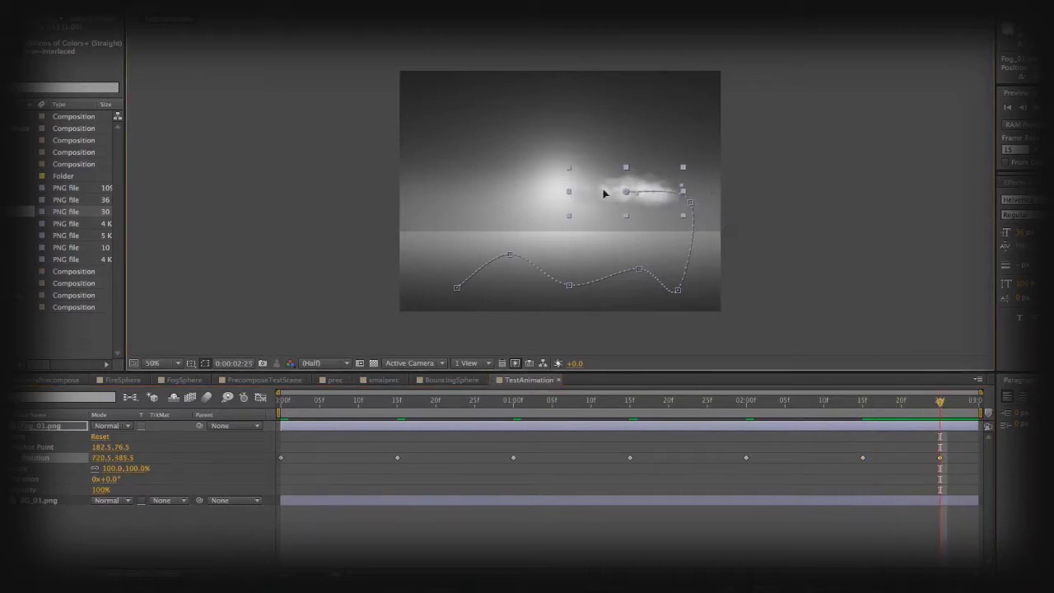
key("End")
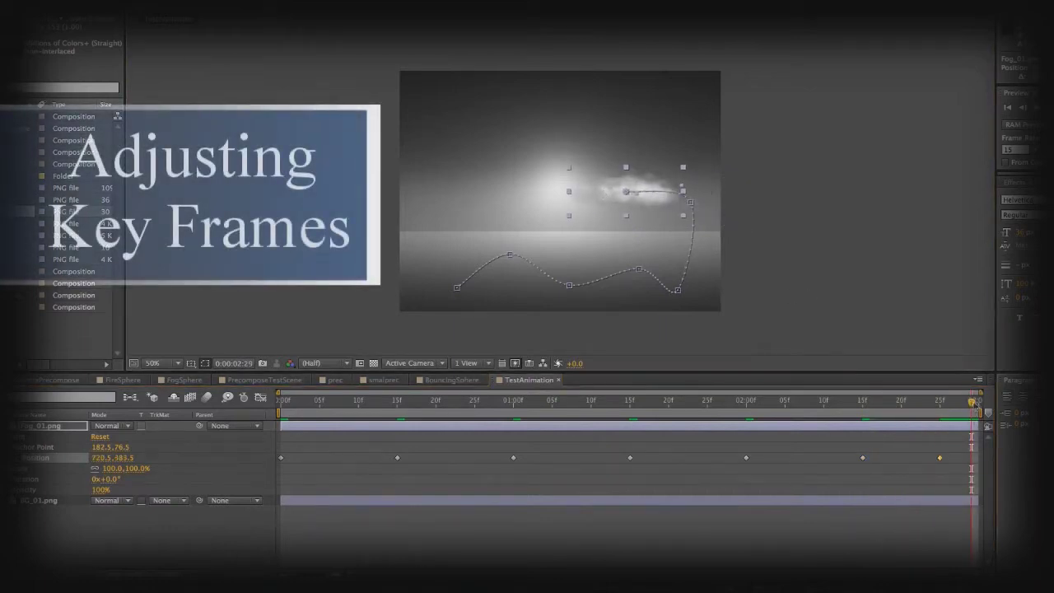
mouse_move(610, 198)
left_mouse_down()
mouse_move(467, 234)
mouse_move(449, 289)
left_mouse_up()
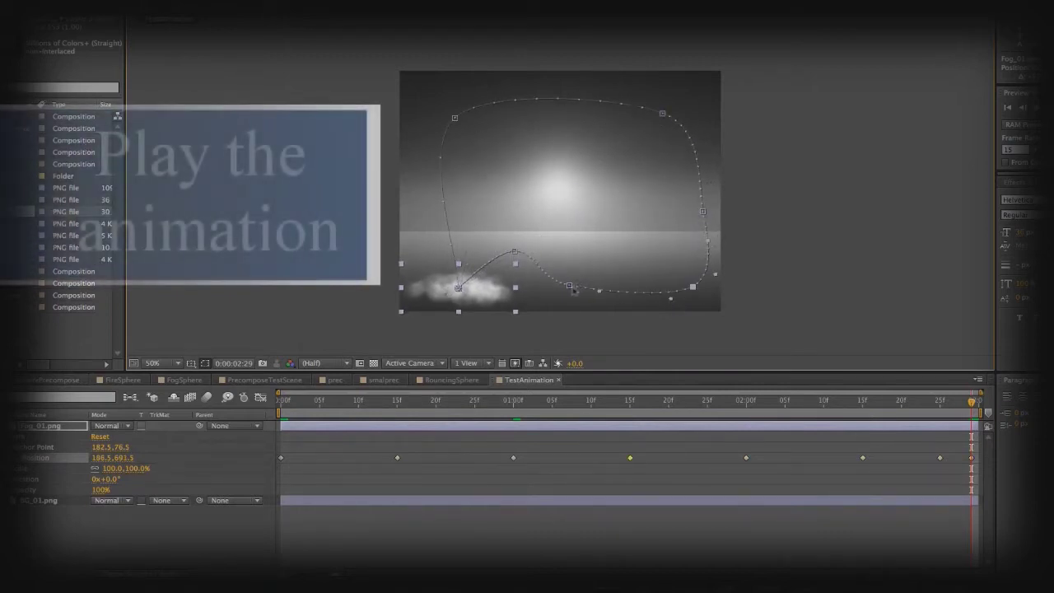
key("space")
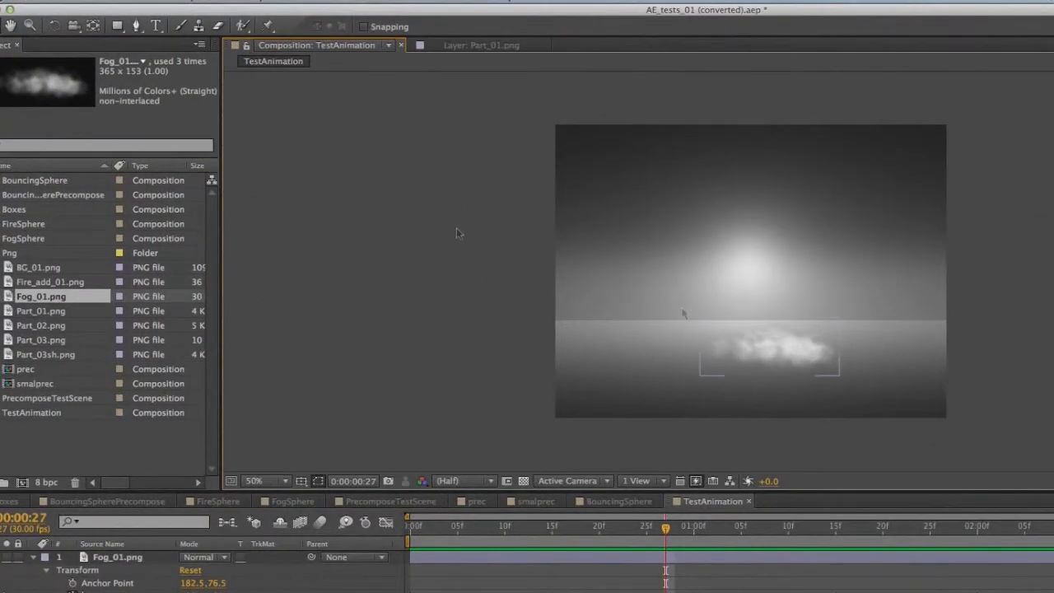
Run the Unity3D Export.jsx script to produce TestAnimation.xml, then close its preview window
left_click(122, 4)
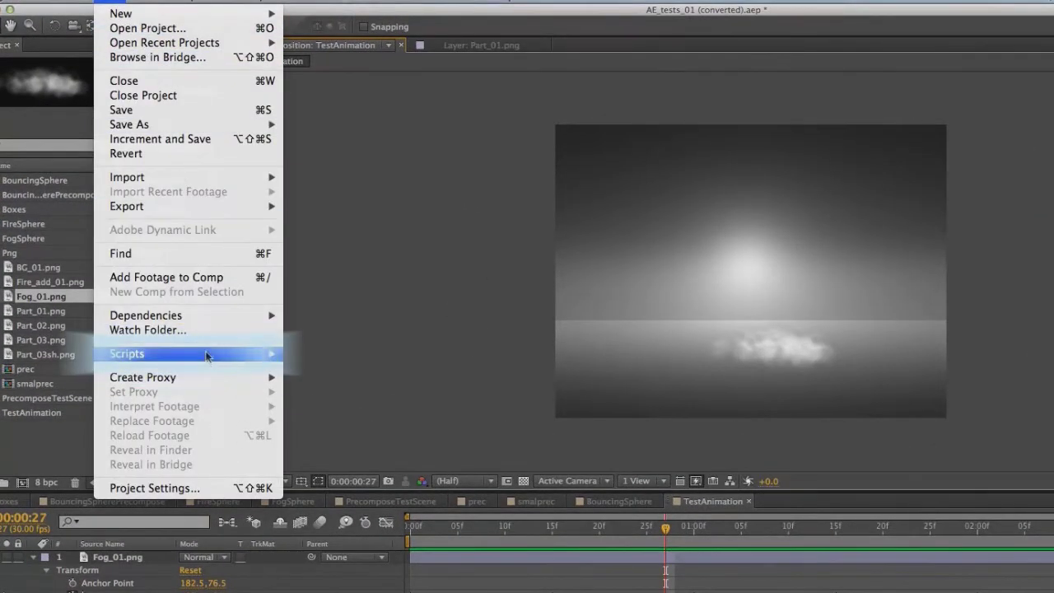
mouse_move(207, 353)
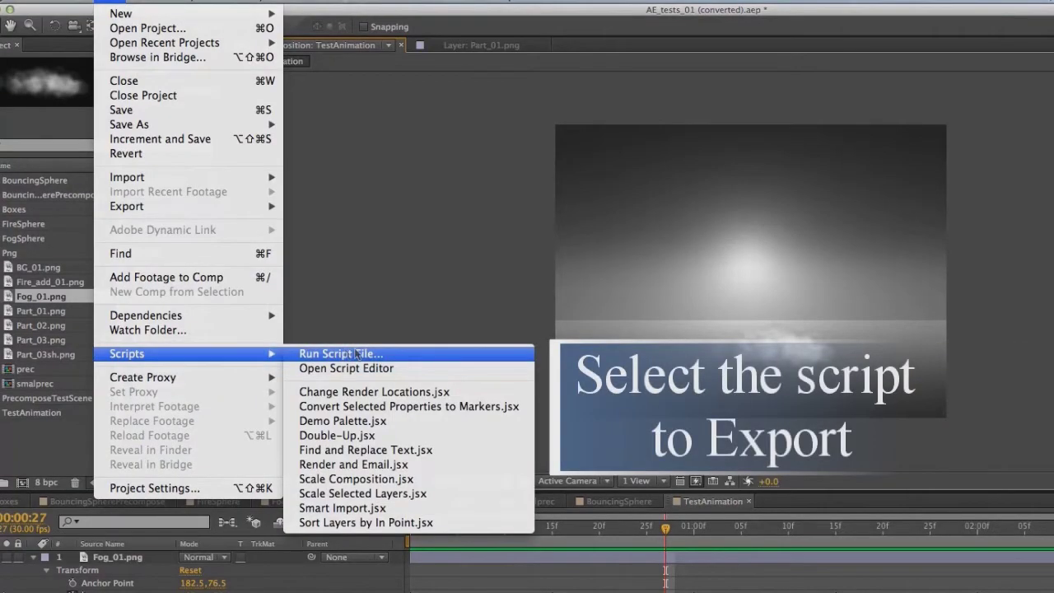
left_click(360, 353)
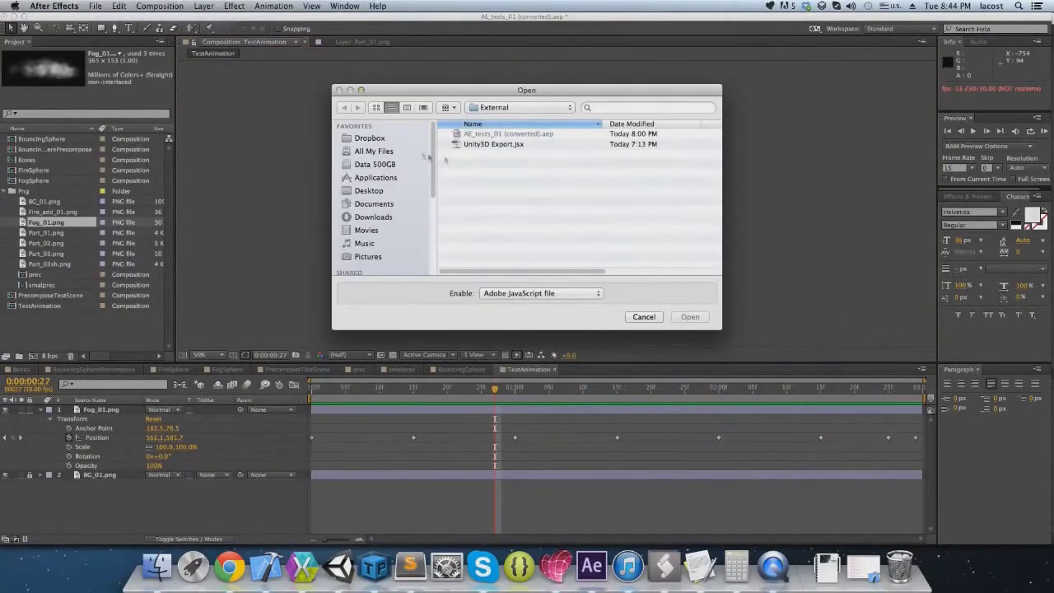
left_click(492, 146)
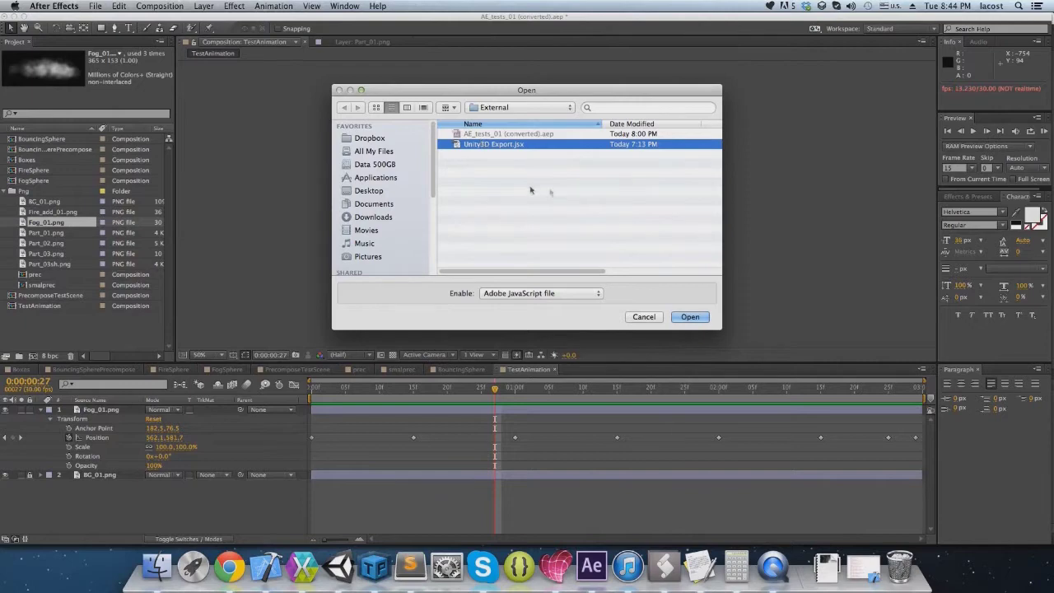
left_click(702, 322)
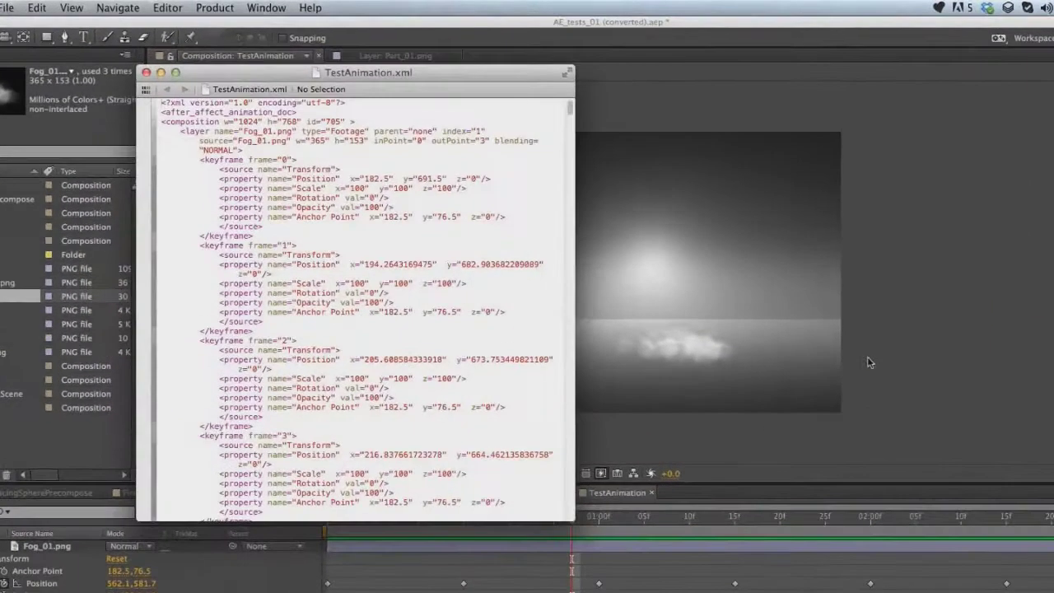
left_click(147, 73)
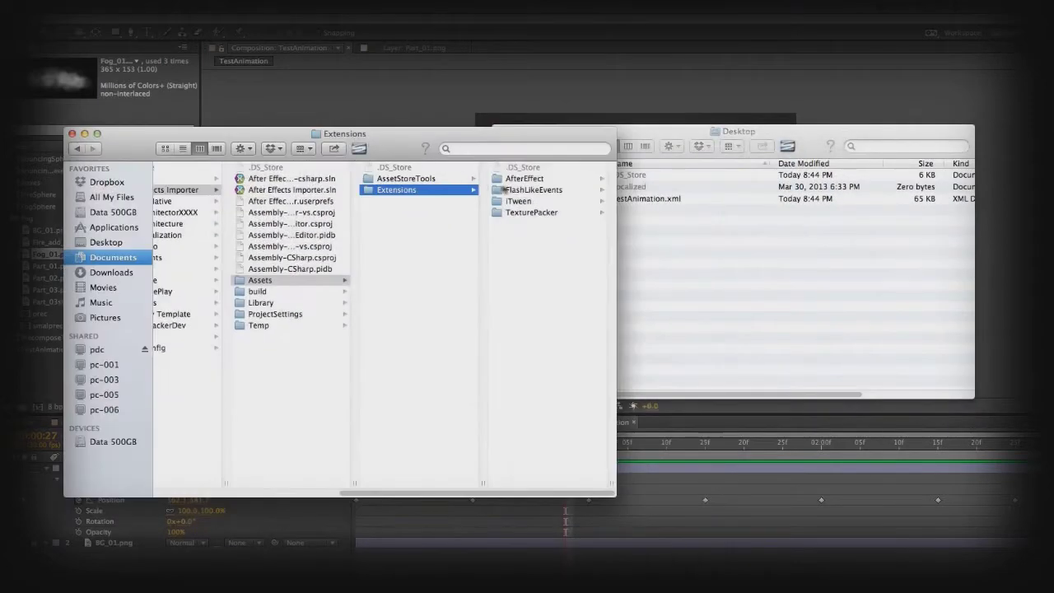
Move TestAnimation.xml from the Desktop into the AfterEffect > Example > AnimData folder
left_click(512, 179)
left_click(537, 202)
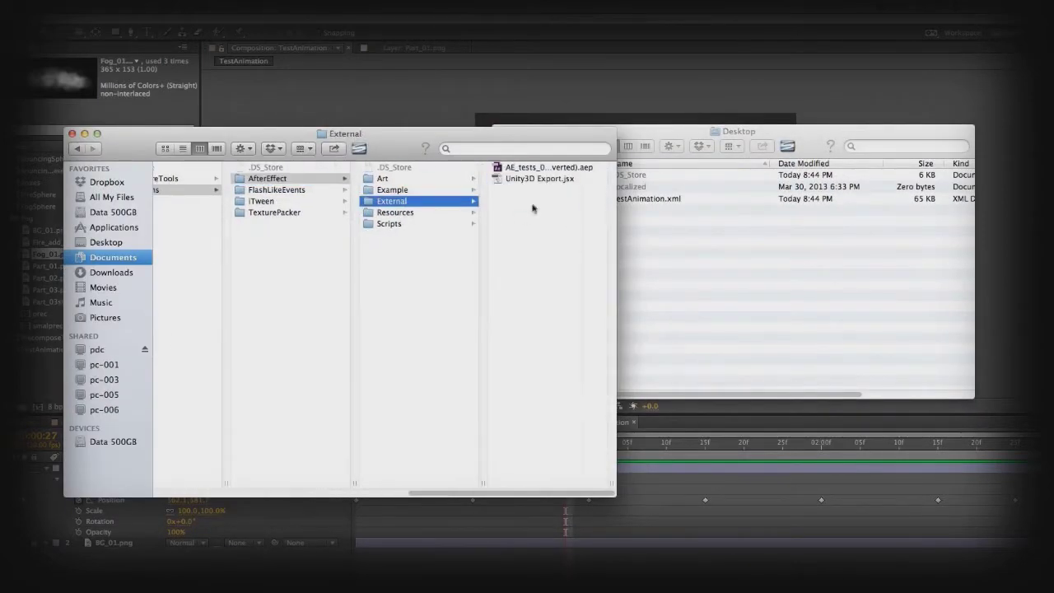
left_click(428, 192)
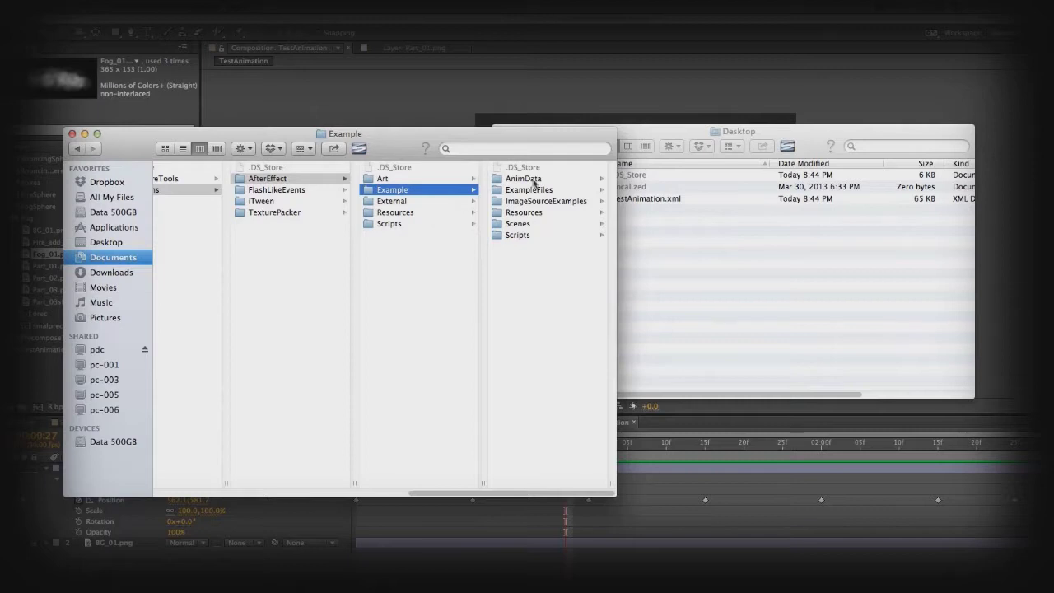
left_click(527, 180)
left_click(696, 161)
left_click_drag(697, 156, 884, 158)
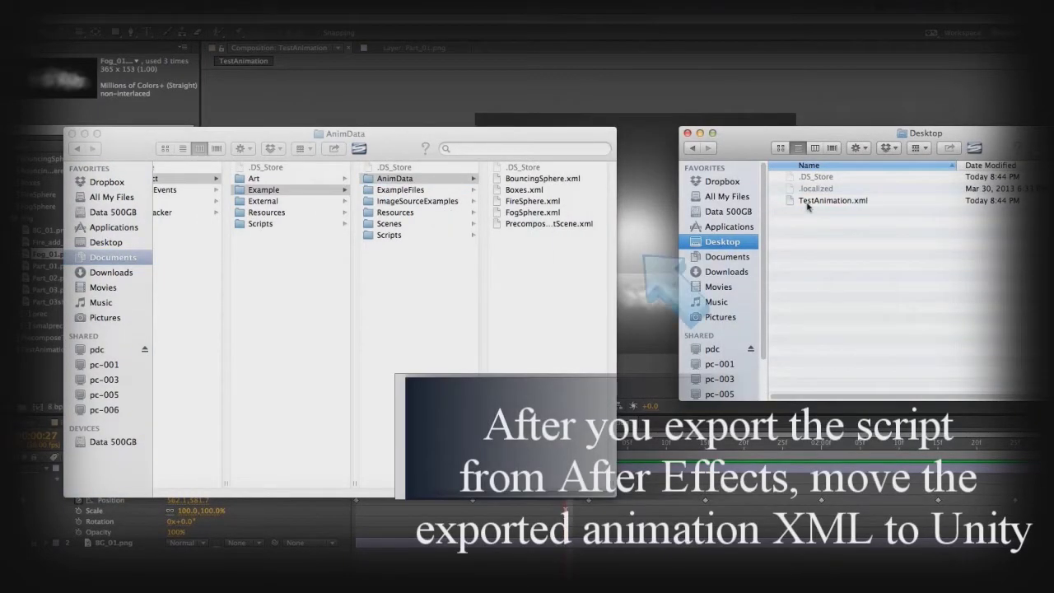
left_click_drag(807, 206, 565, 271)
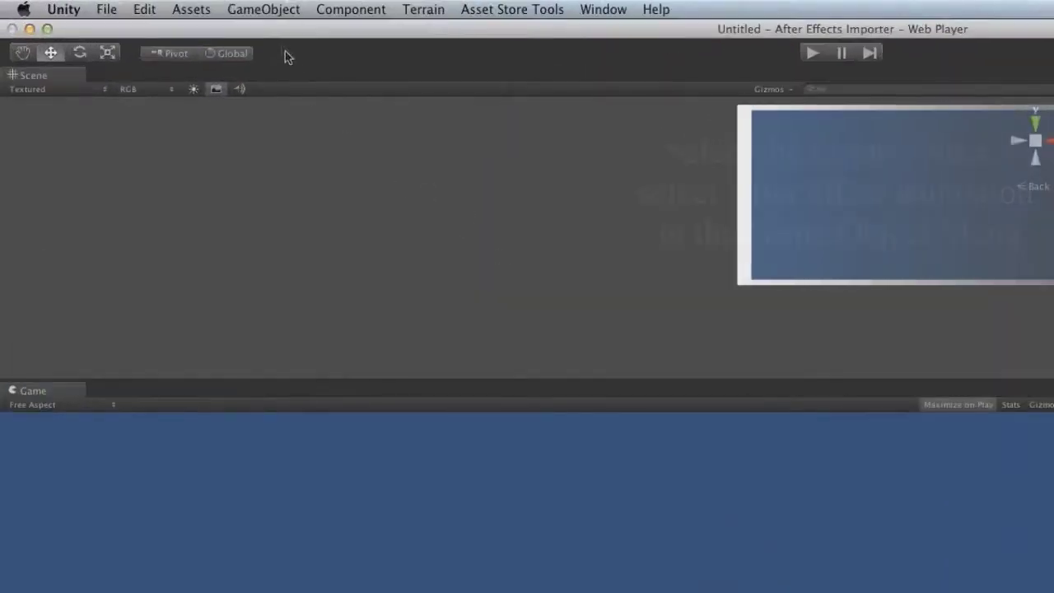
left_click(165, 6)
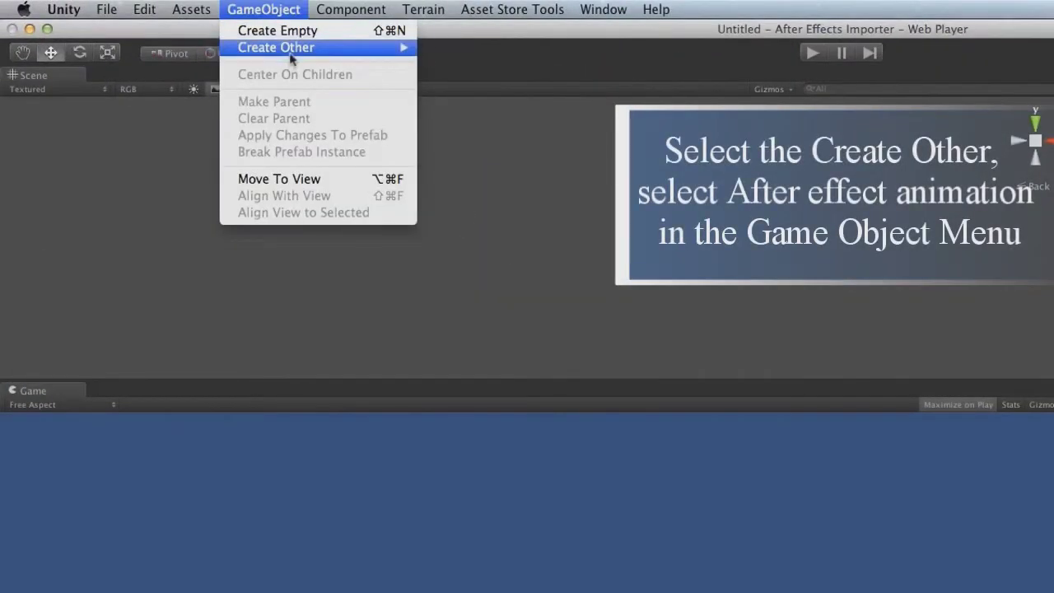
Add an After Effect Animation object and assign TestAnimation as its Animation Data
mouse_move(290, 57)
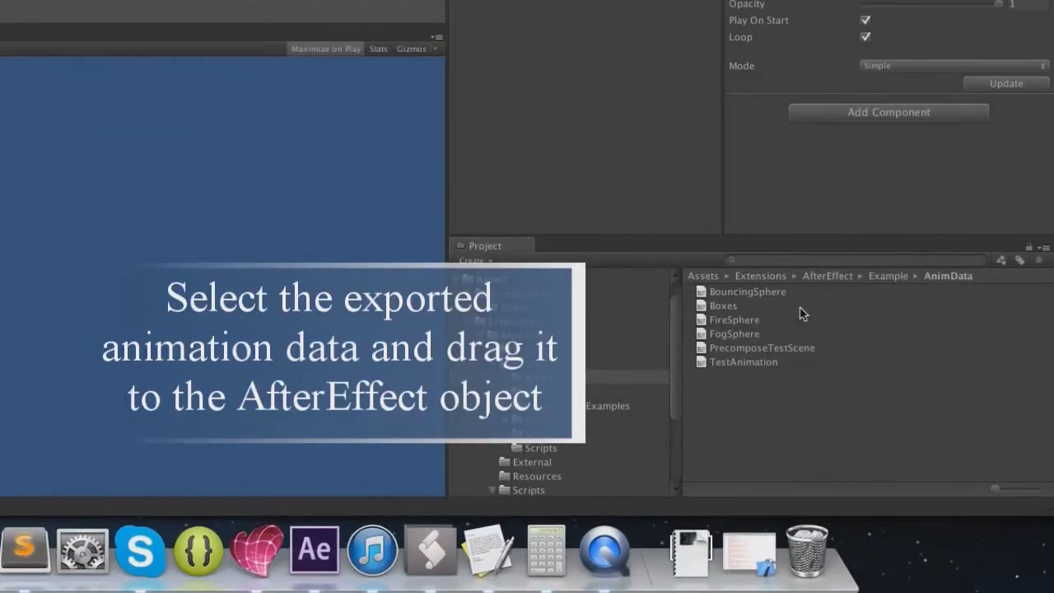
left_click_drag(734, 371, 942, 247)
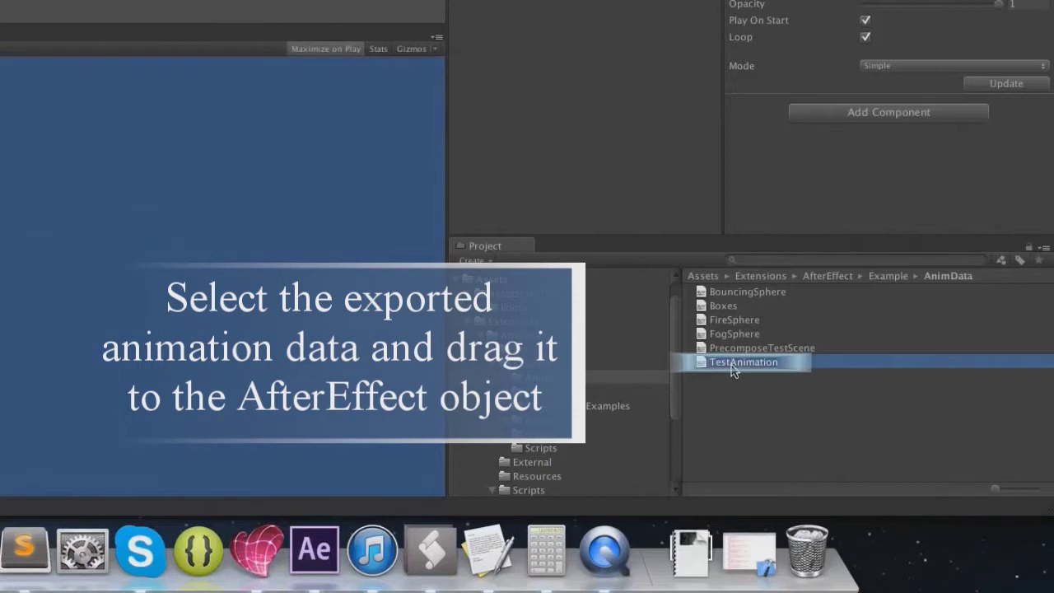
left_click_drag(903, 144, 902, 134)
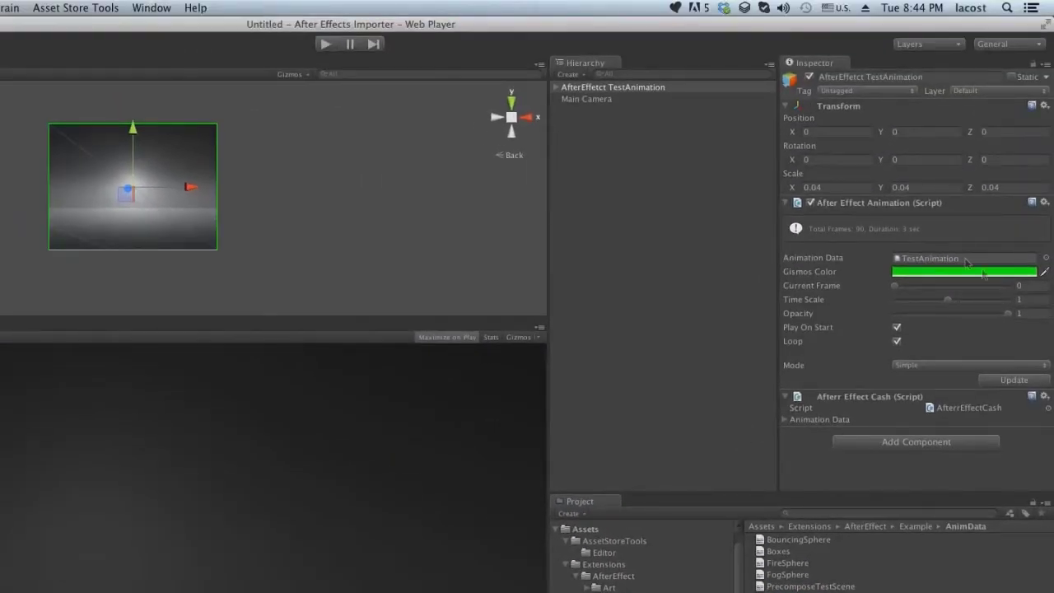
Make the Main Camera orthographic with size 10
left_click(578, 100)
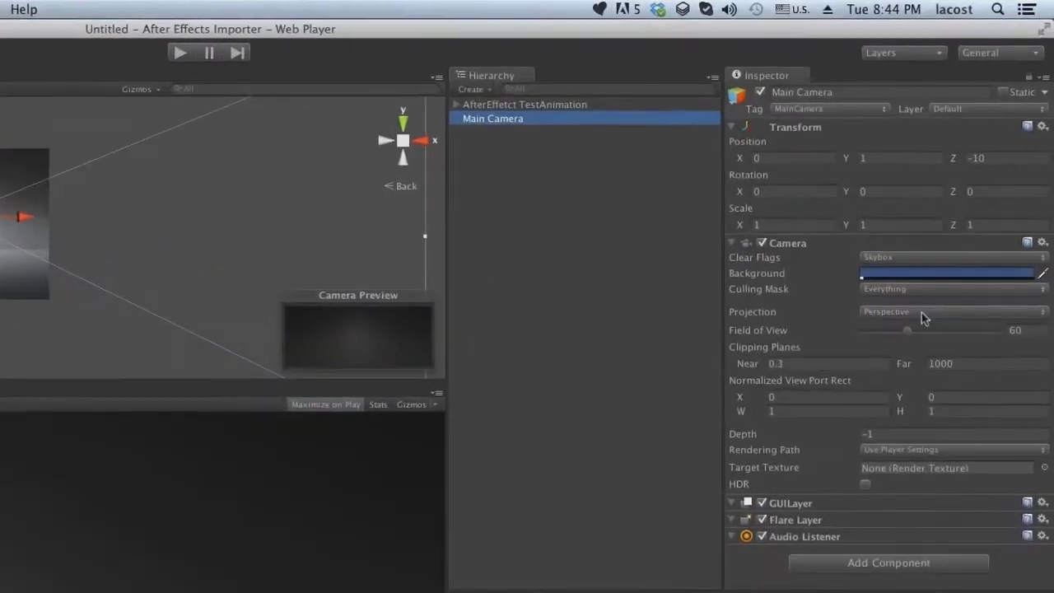
left_click(943, 265)
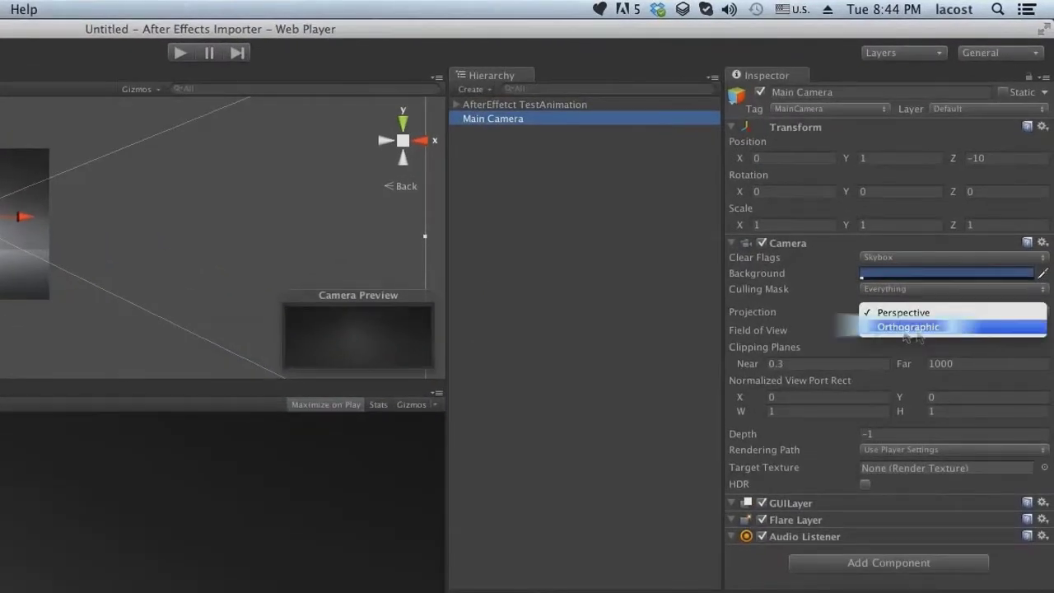
left_click(910, 328)
type("10")
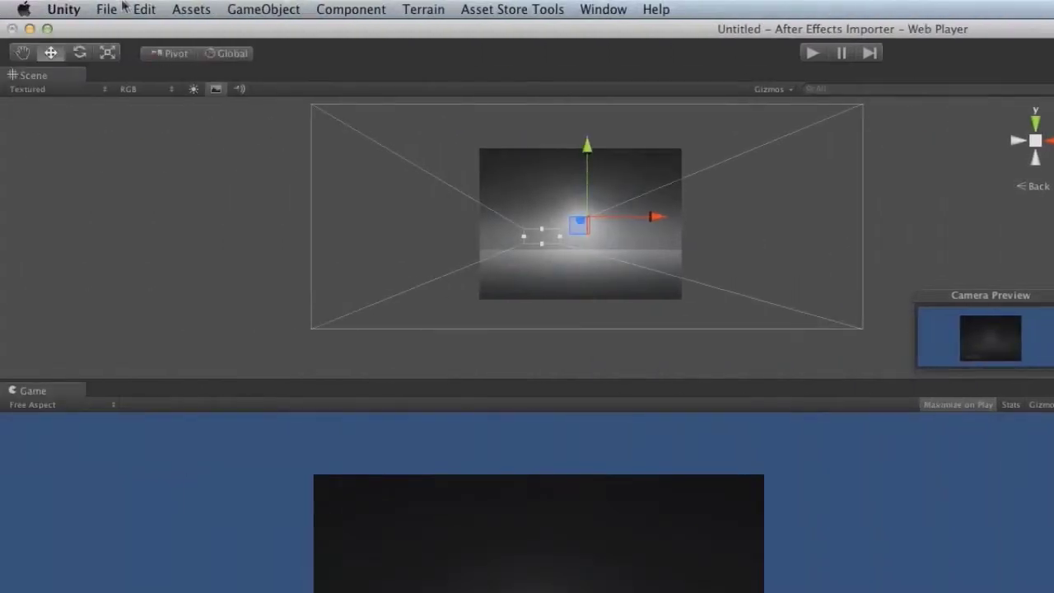
Add a directional light and move it to the left
left_click(263, 9)
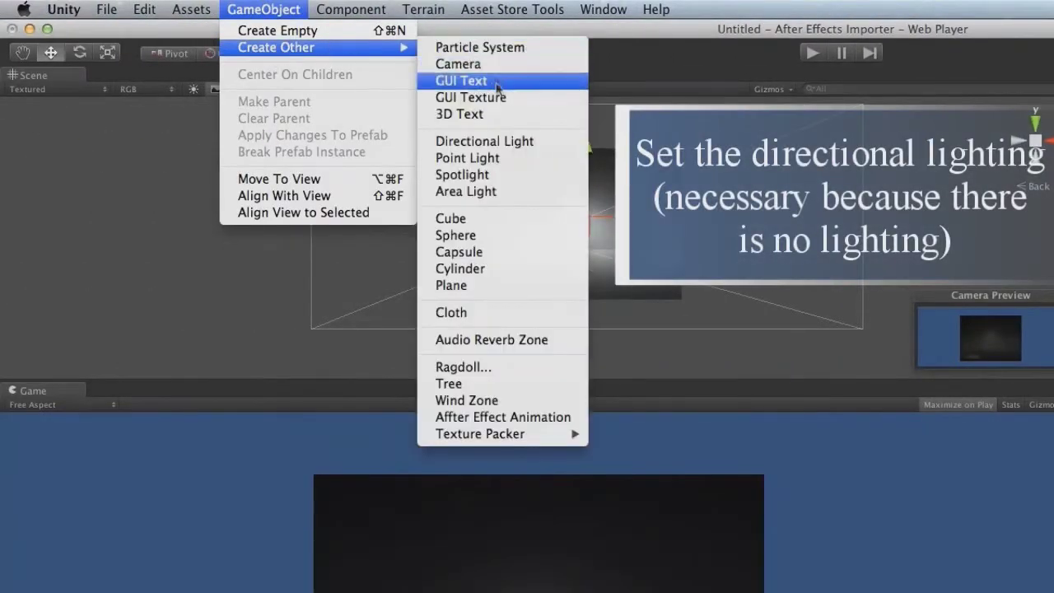
left_click(496, 144)
left_click_drag(542, 246, 184, 239)
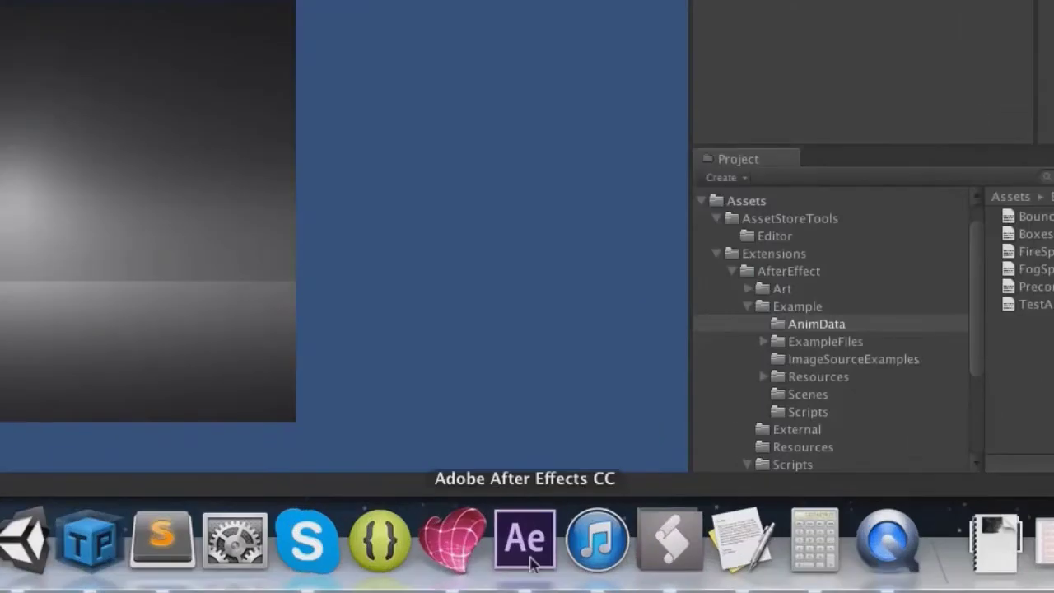
Return After Effects' TestAnimation timeline to the first frame, then go back to Unity
left_click(531, 560)
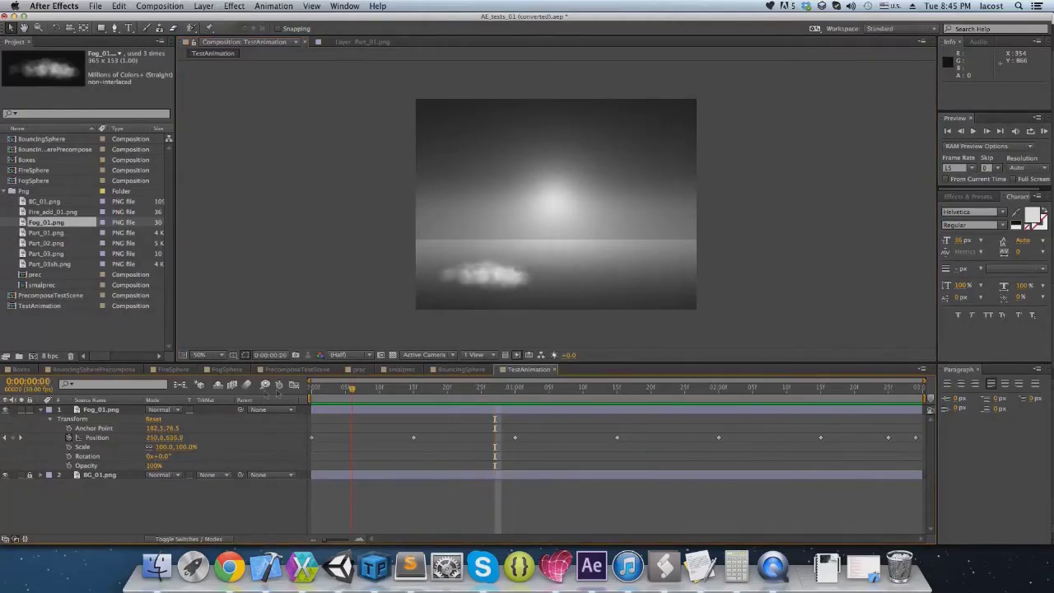
left_click_drag(498, 393, 207, 402)
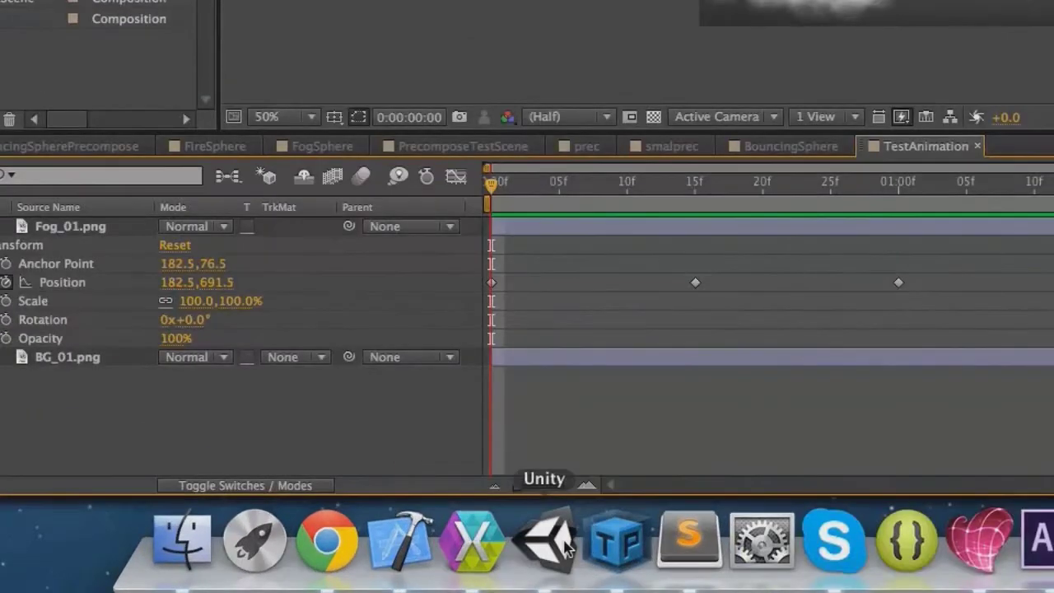
left_click(338, 567)
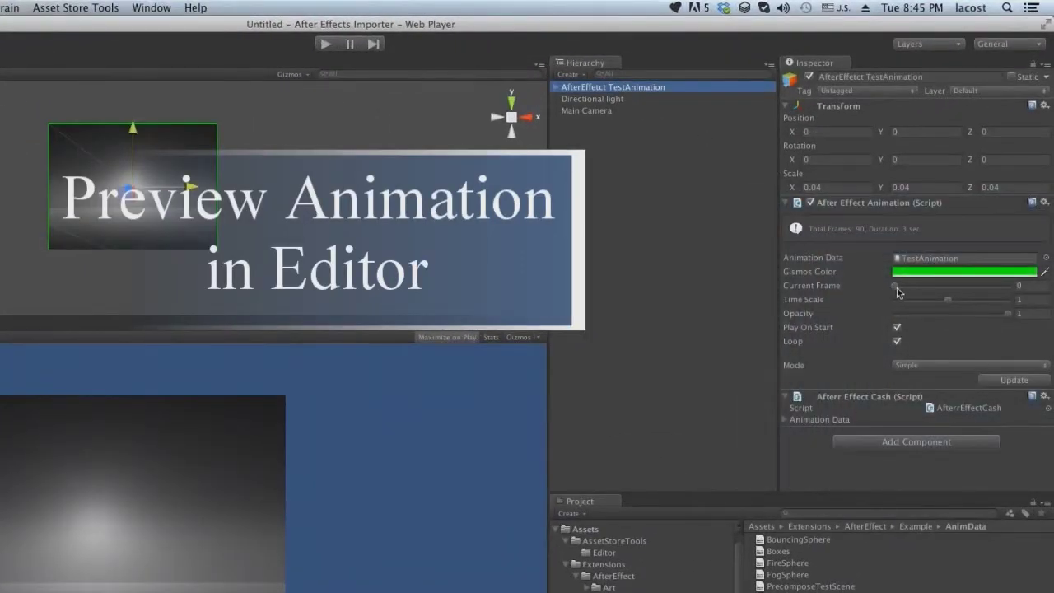
Scrub the Current Frame slider to preview the cloud moving, then run the scene
left_click_drag(898, 292, 950, 298)
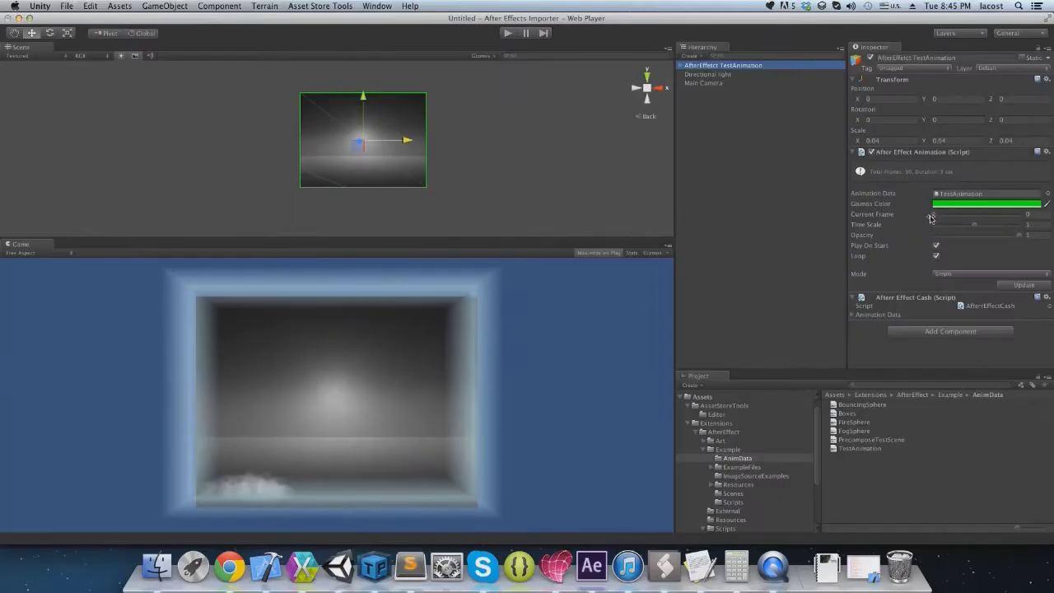
left_click_drag(894, 297, 964, 224)
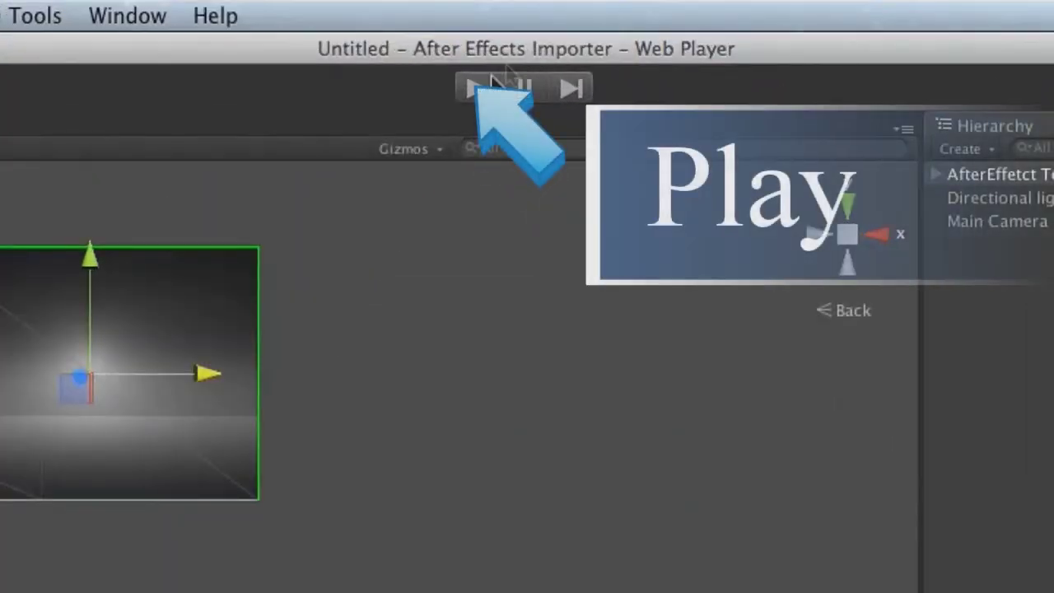
left_click(492, 82)
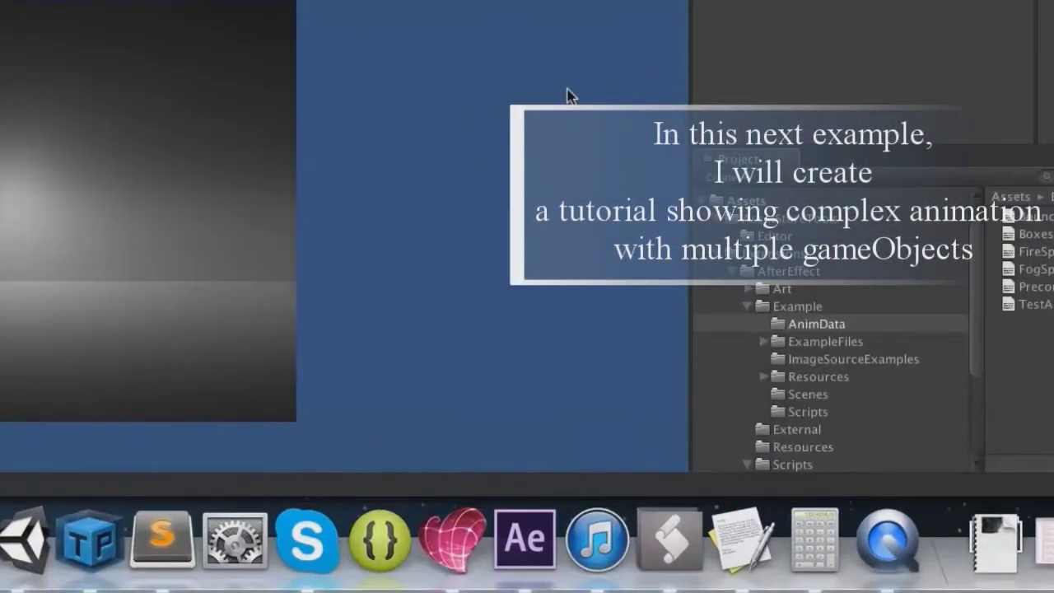
left_click(544, 534)
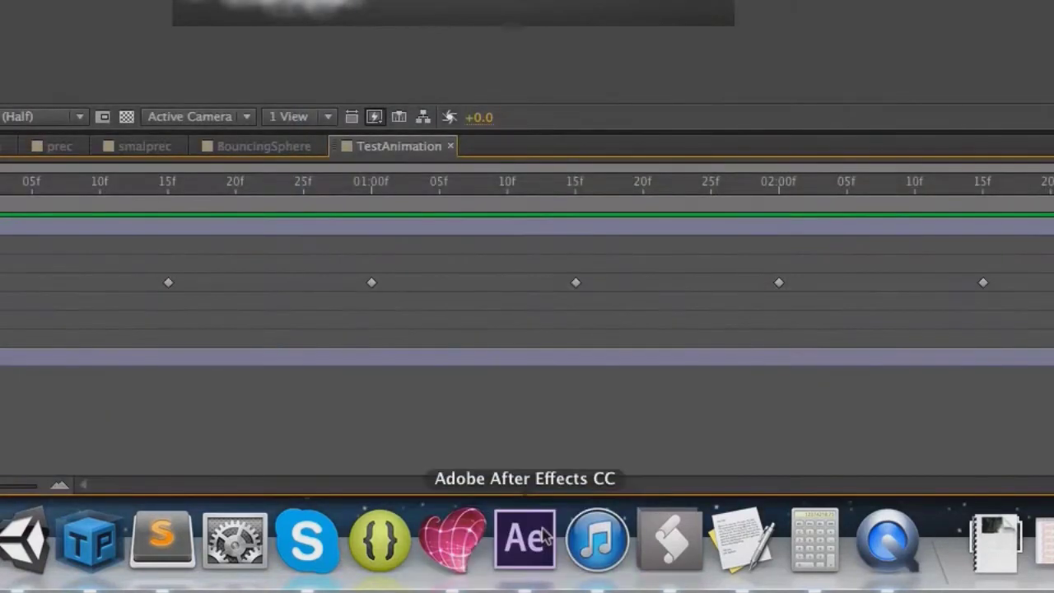
Create a default 600×600 Comp 1 and place Fire_add_01.png in its viewer
right_click(170, 295)
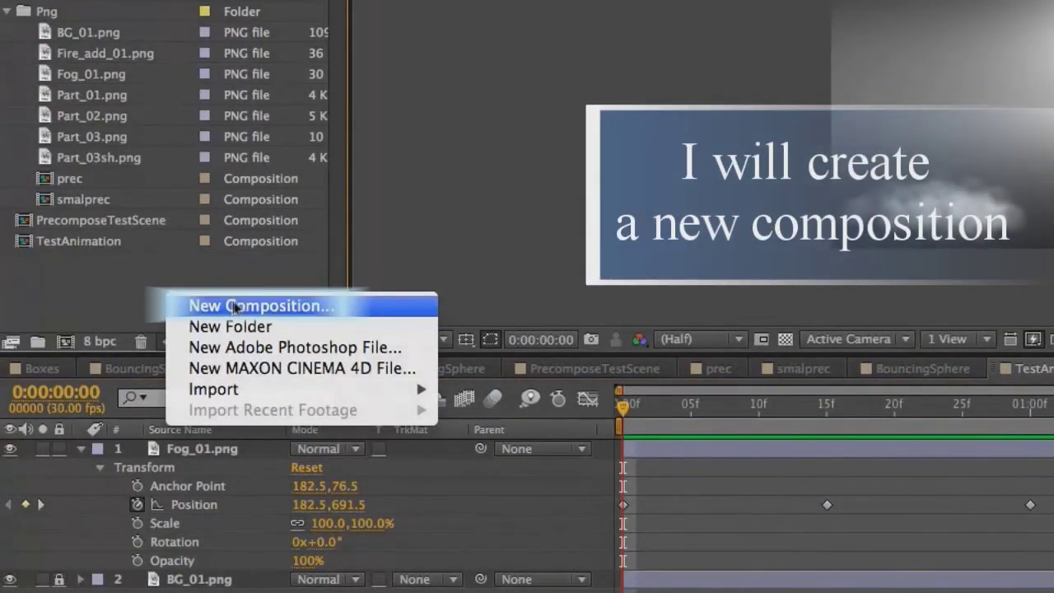
left_click(235, 306)
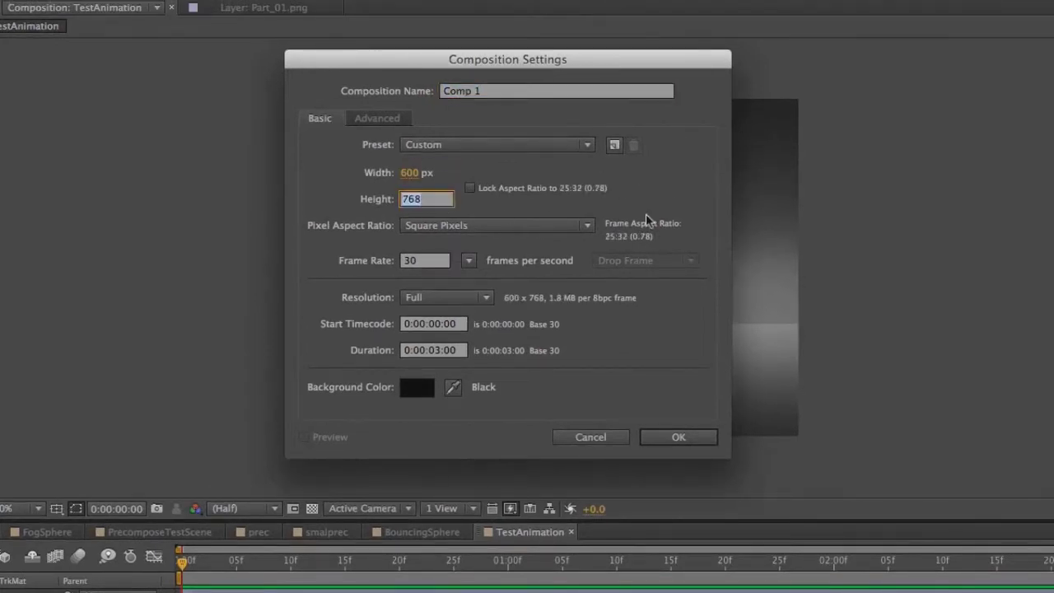
left_click(677, 438)
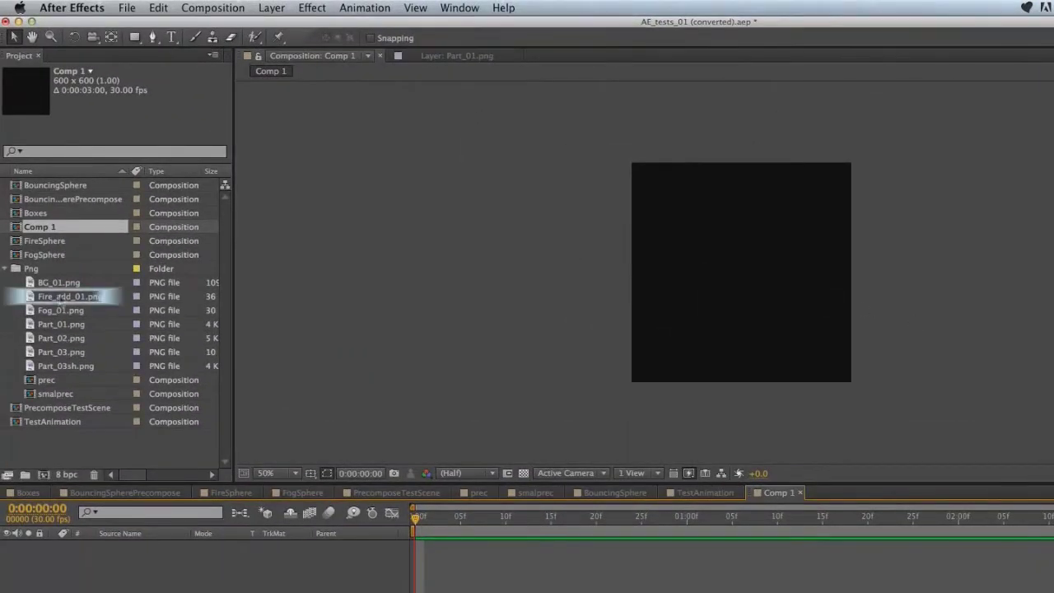
left_click_drag(60, 302, 655, 255)
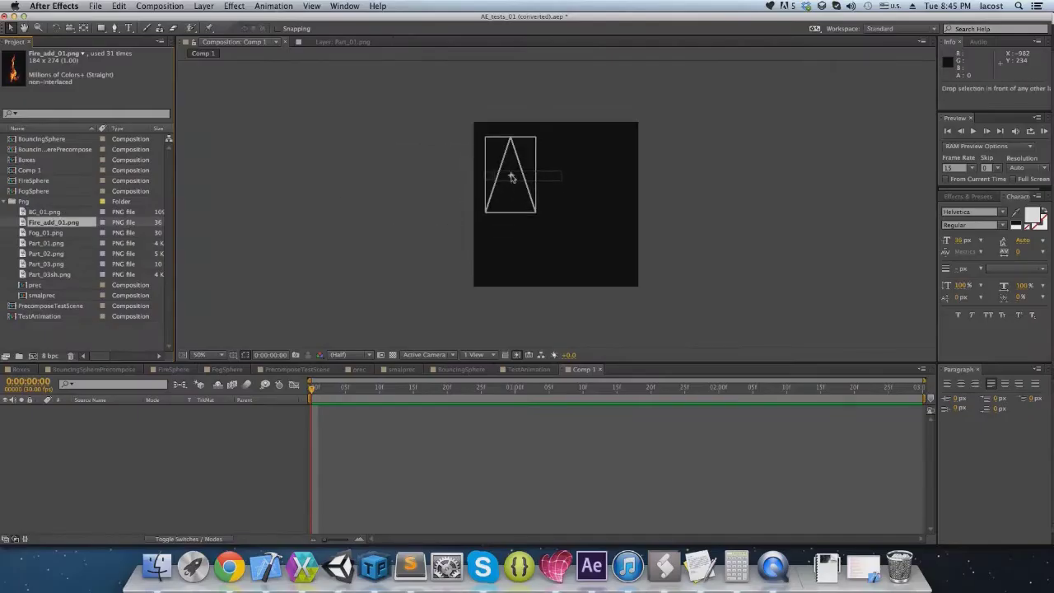
left_click_drag(510, 177, 510, 179)
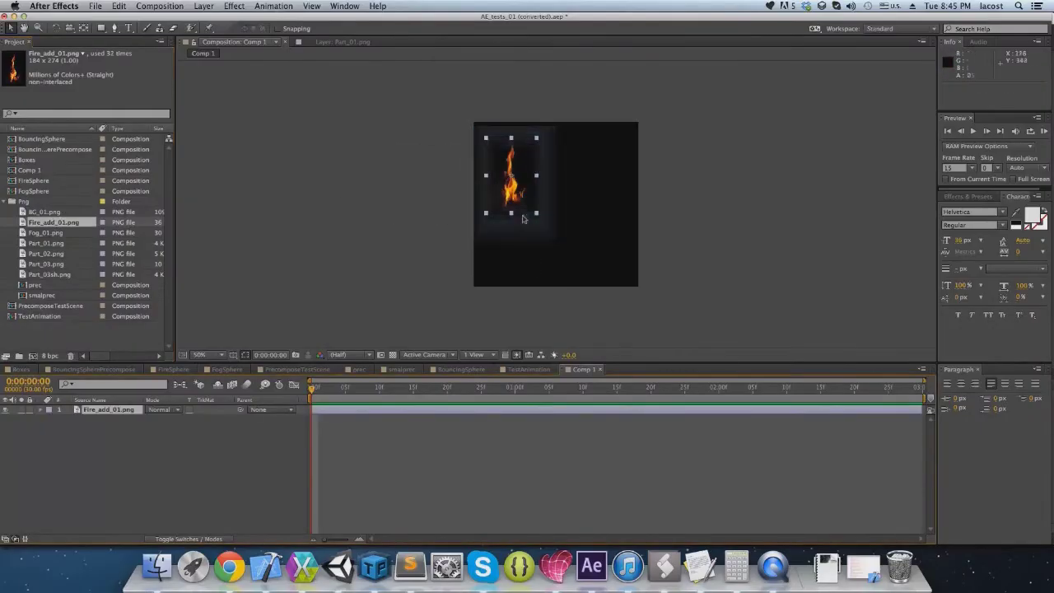
Move the flame's anchor point to its bottom-right inside its own comp
double_click(510, 181)
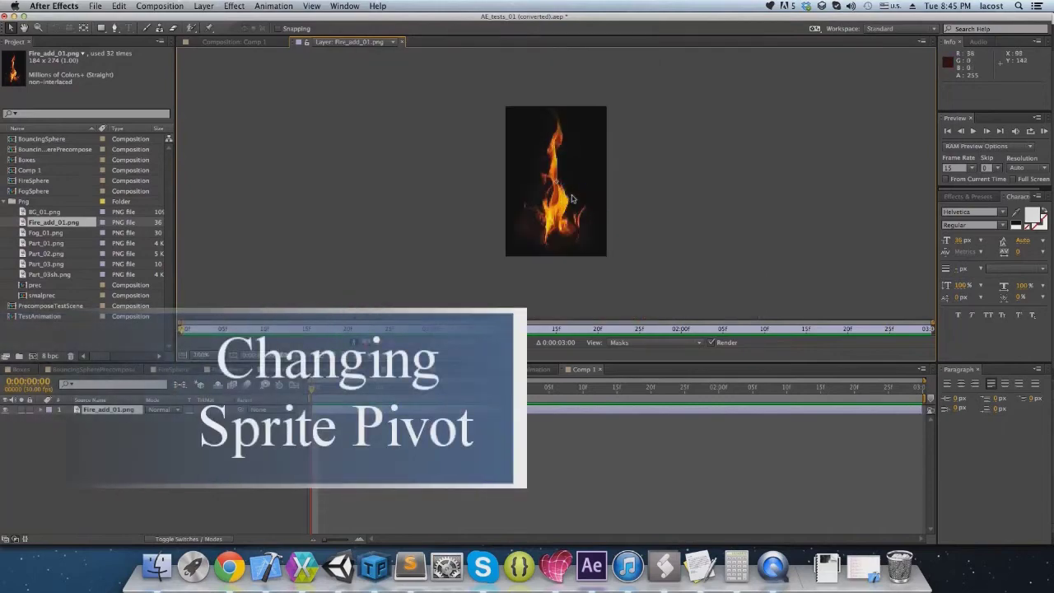
left_click_drag(556, 181, 612, 246)
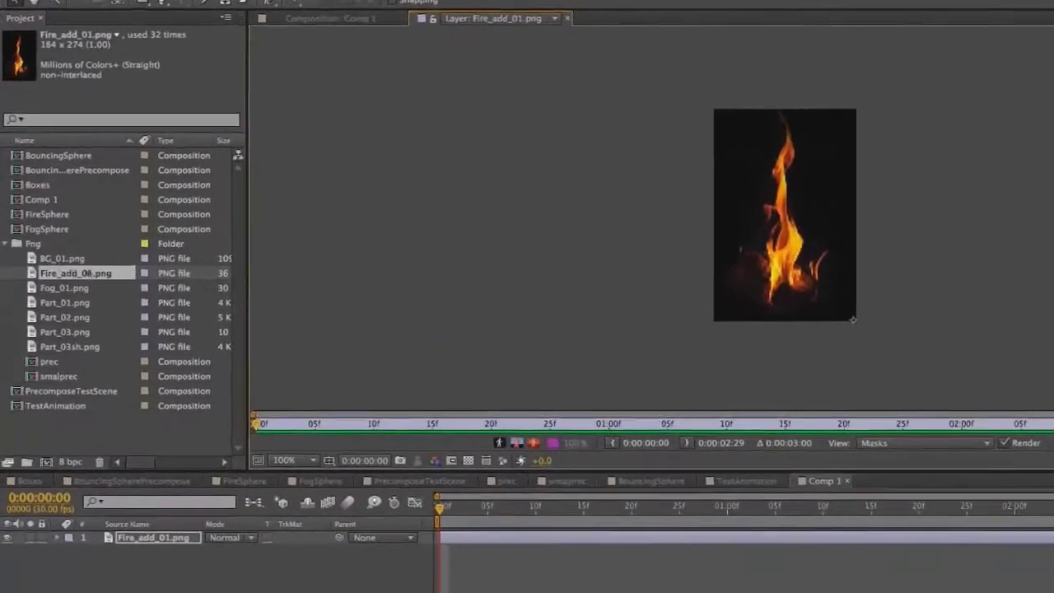
left_click(57, 214)
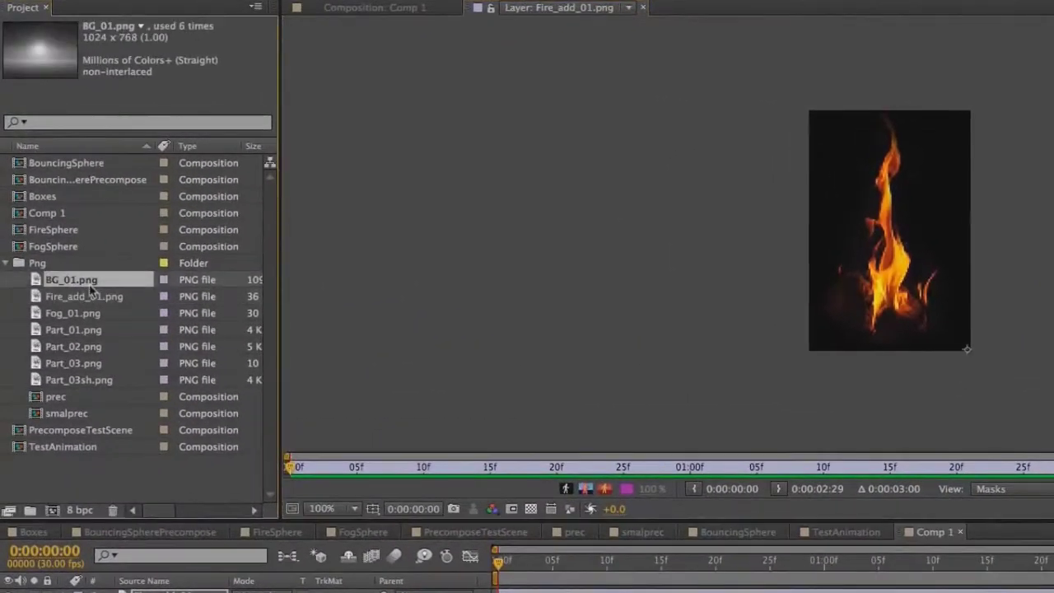
Rename Comp 1 to 'Fire' and nudge the flame slightly down within it
double_click(60, 214)
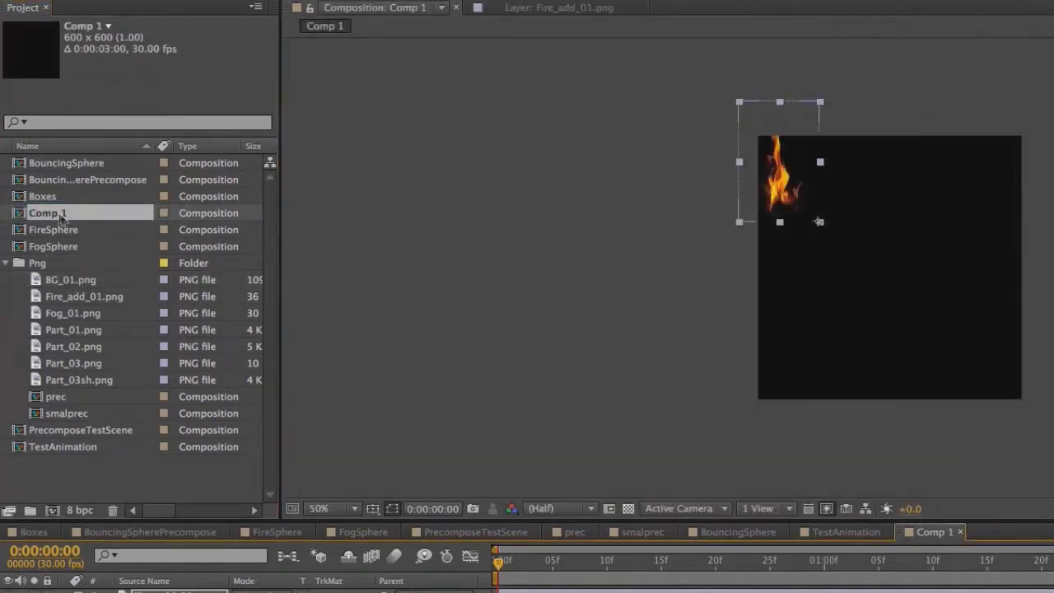
key("Return")
type("Fire")
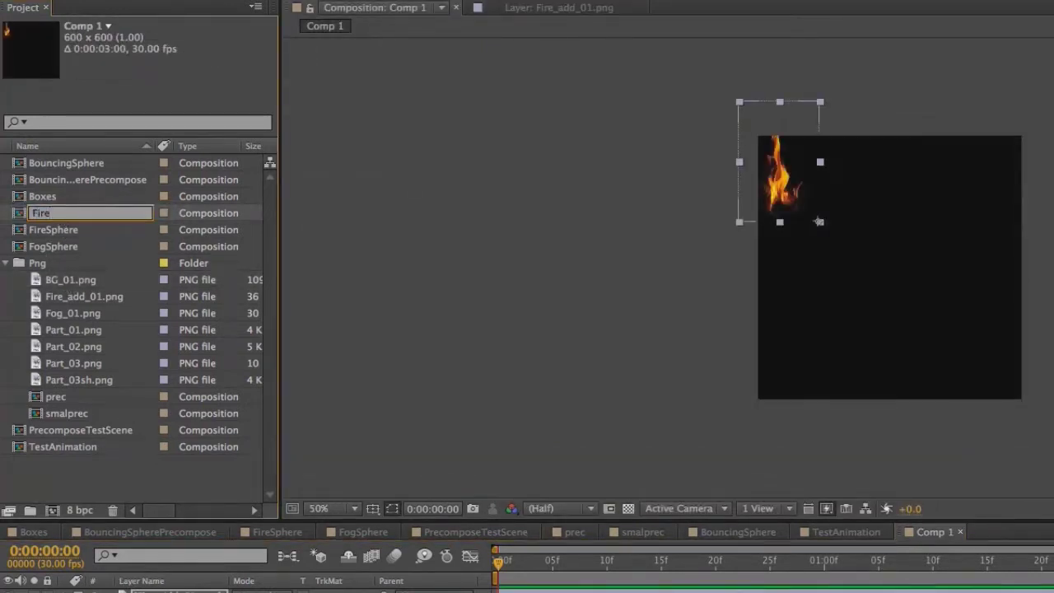
key("Return")
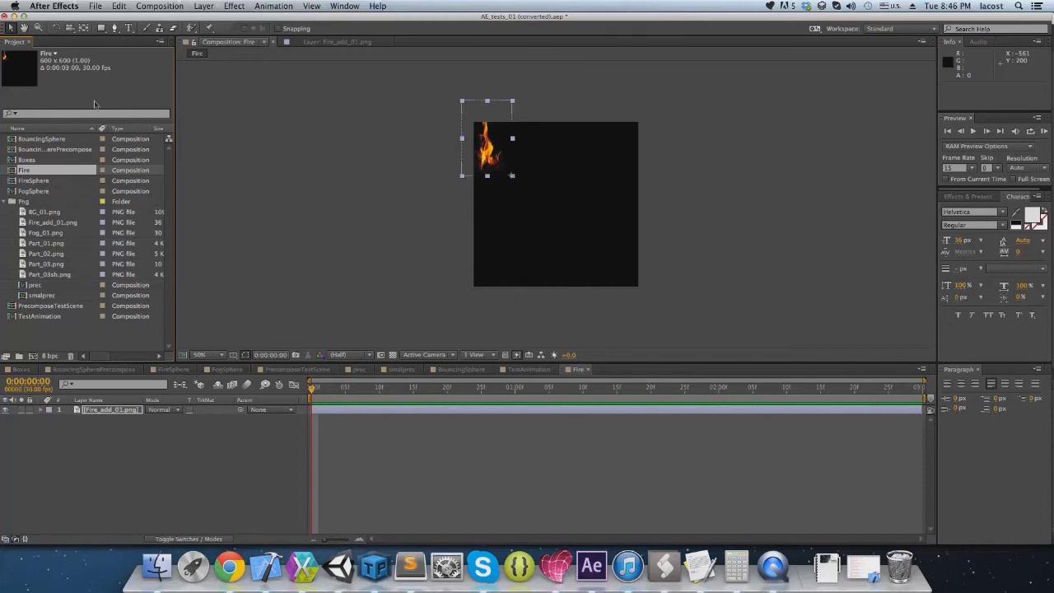
left_click_drag(511, 150, 510, 152)
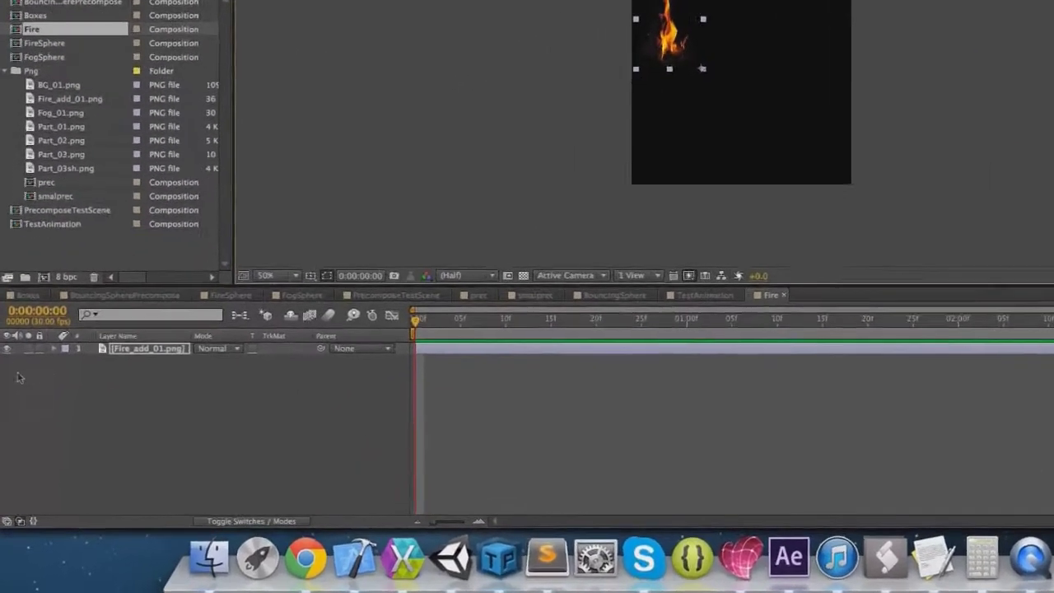
left_click(40, 410)
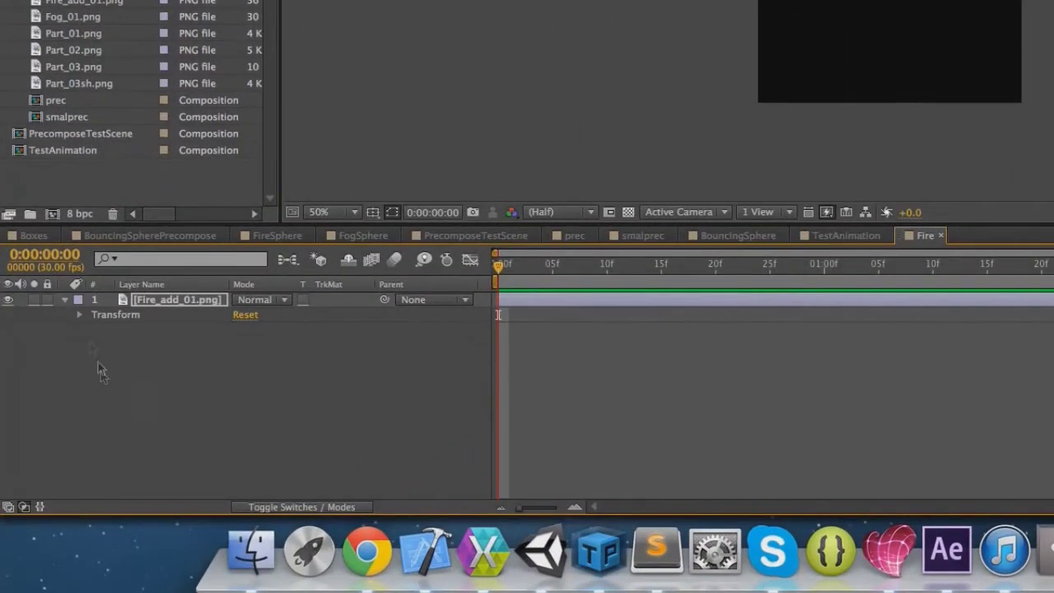
Keyframe the flame's Rotation to reach 1x+189.8° at the last frame and preview the spin
left_click(79, 315)
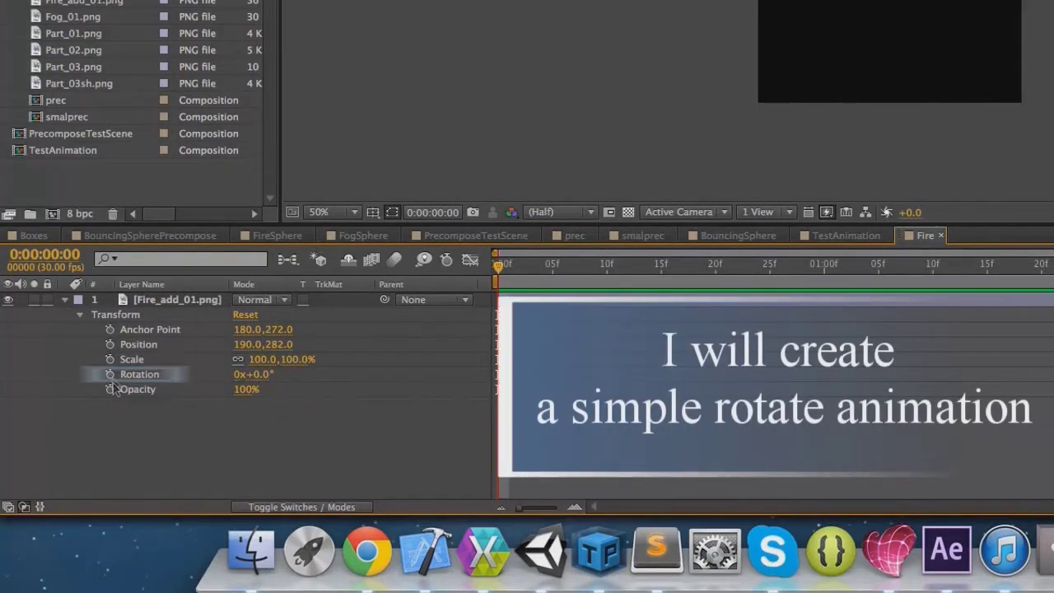
left_click(110, 374)
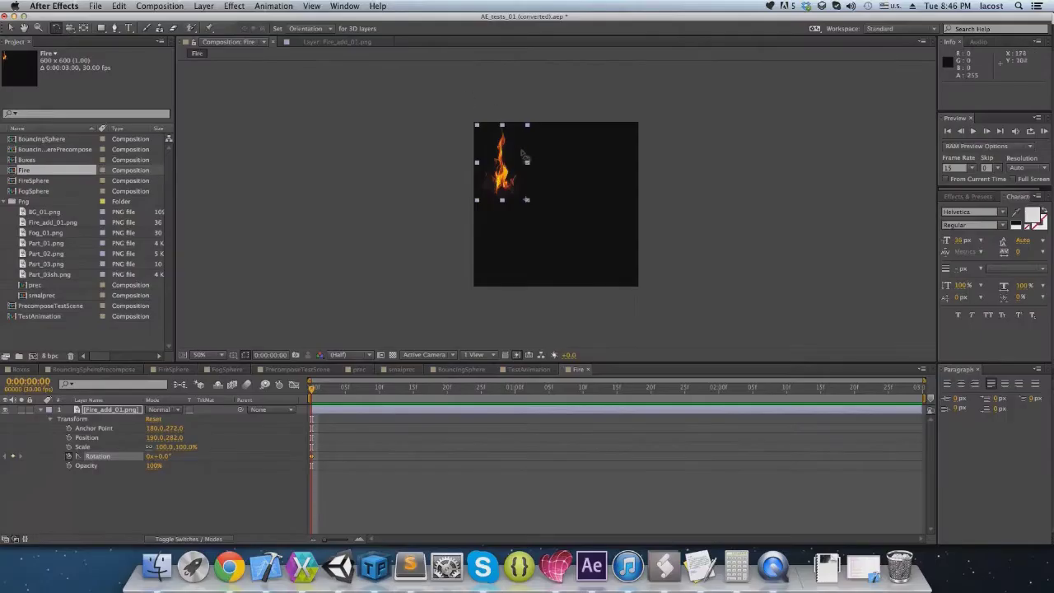
left_click_drag(519, 138, 528, 139)
left_click(325, 387)
left_click_drag(513, 143, 525, 199)
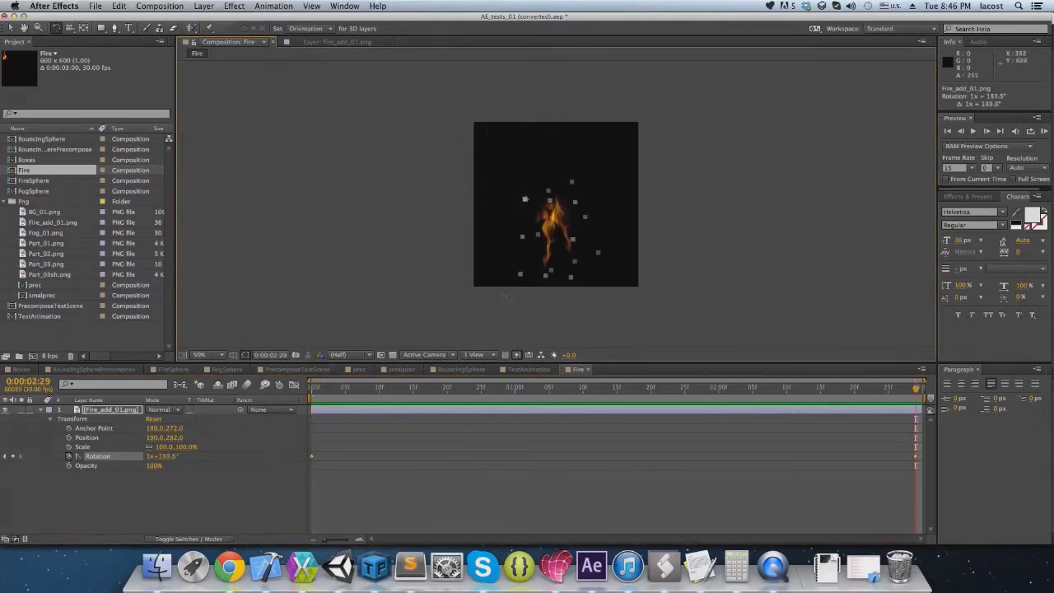
key("space")
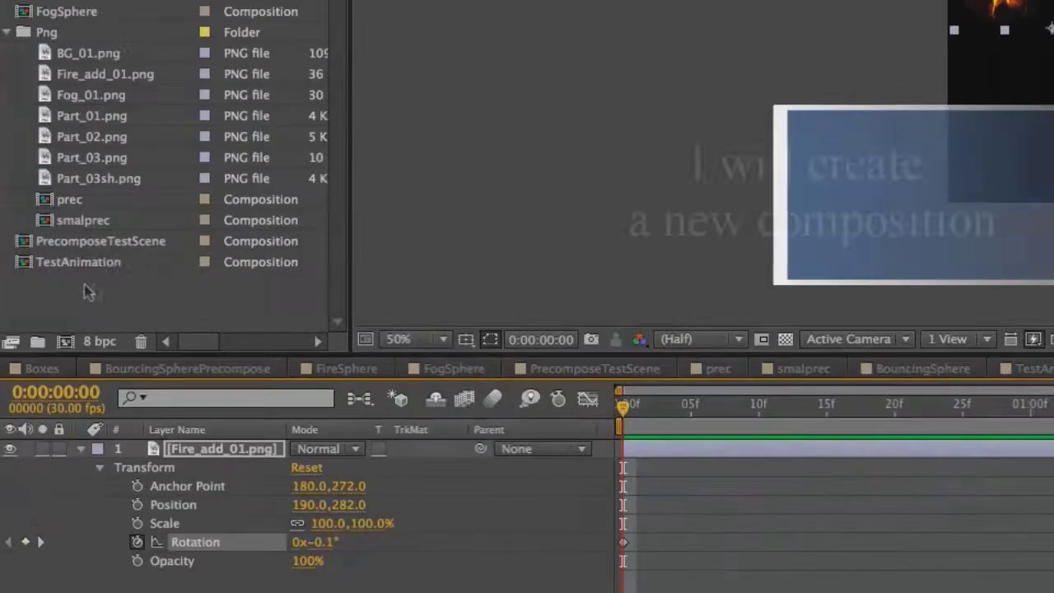
right_click(52, 334)
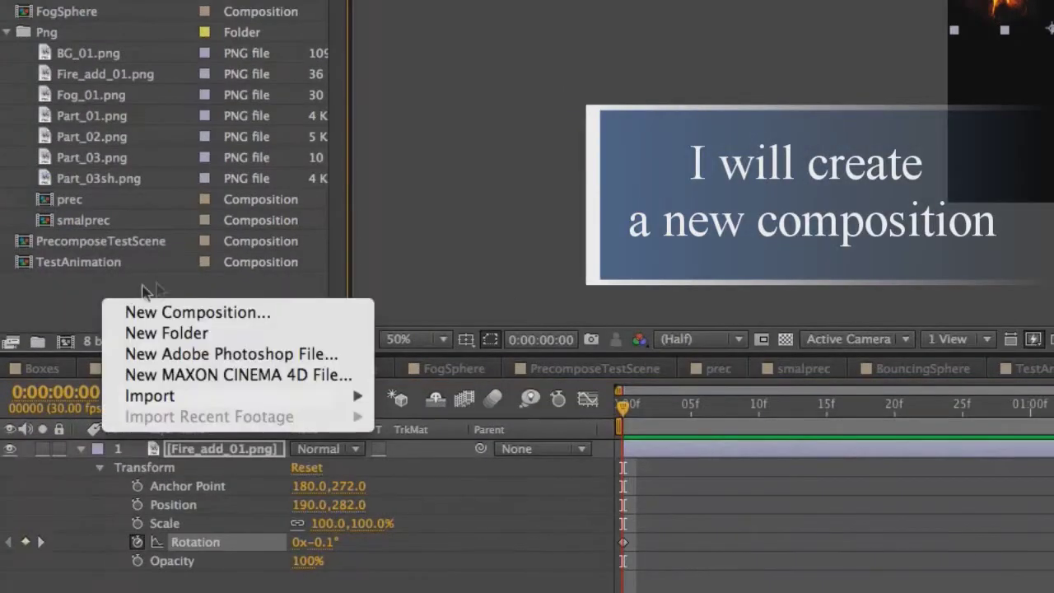
Create a 600×600, 3-second composition named Fire2 and place the Fire comp into it
left_click(178, 313)
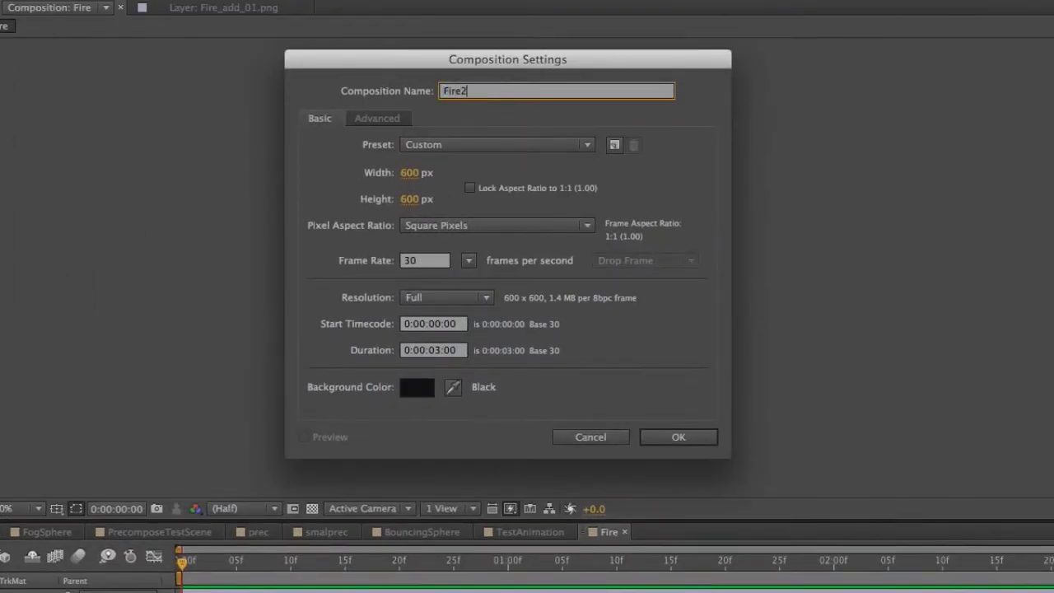
key("Return")
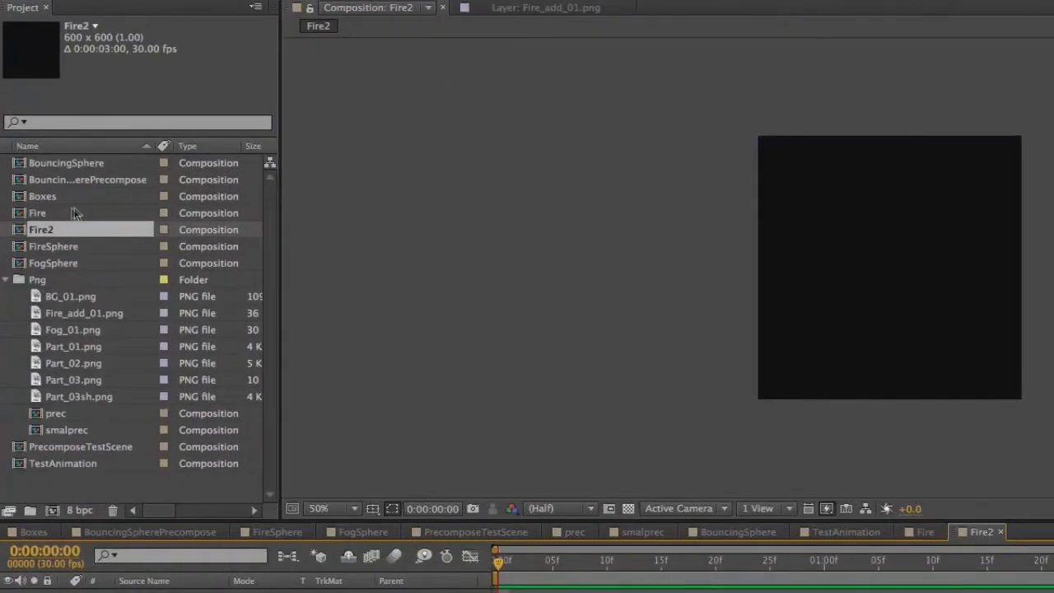
left_click_drag(42, 213, 889, 268)
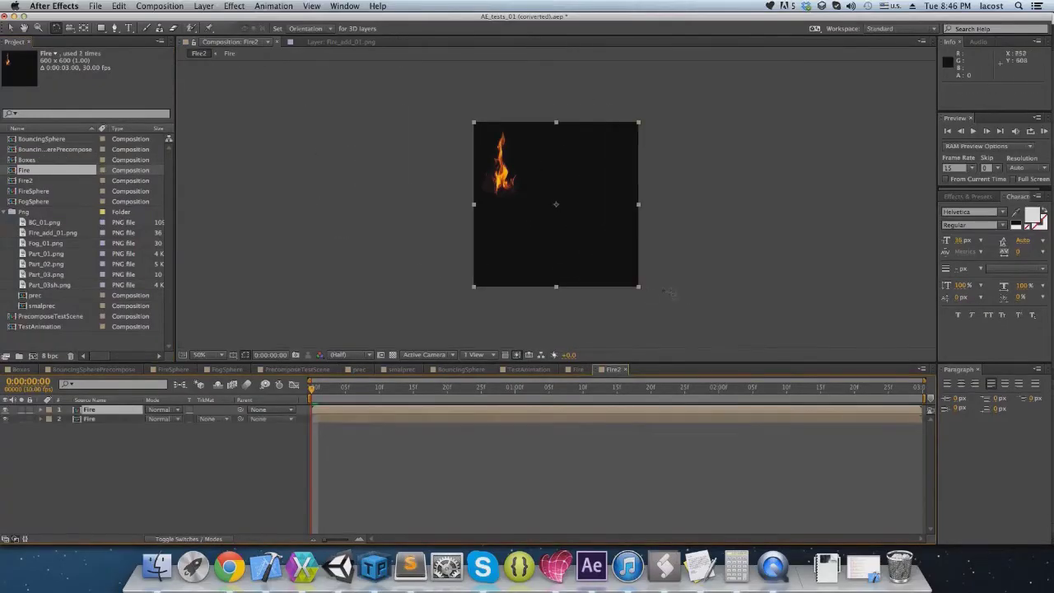
Duplicate the Fire layer into seven rotated copies forming a flame ring, and preview it
key("ctrl+d")
left_click_drag(599, 280, 574, 328)
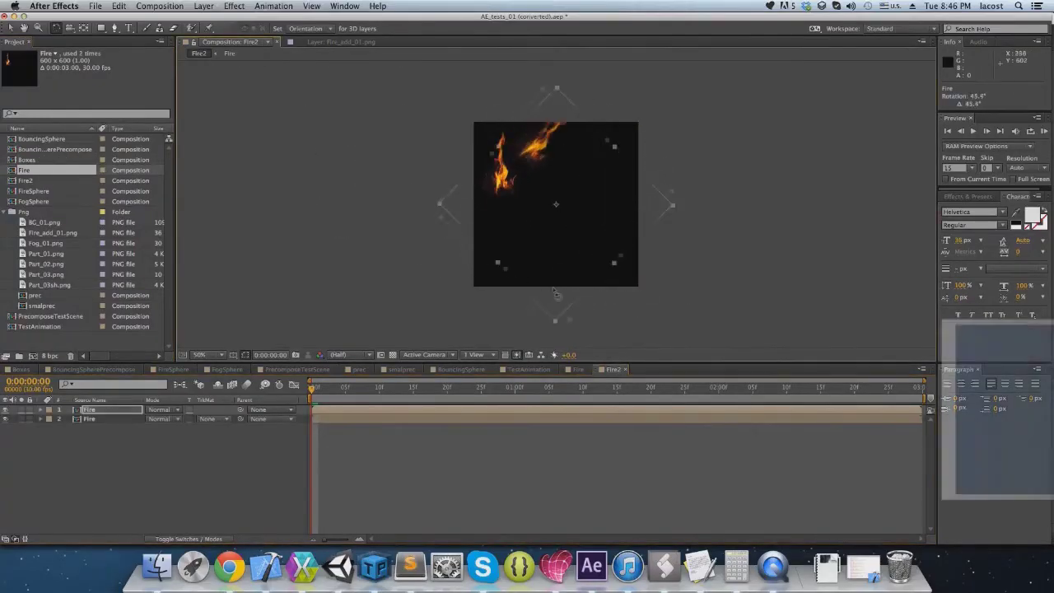
key("ctrl+d")
key("ctrl+d")
mouse_move(466, 299)
left_mouse_down()
mouse_move(494, 317)
mouse_move(587, 327)
left_mouse_up()
key("ctrl+d")
key("ctrl+d")
key("ctrl+d")
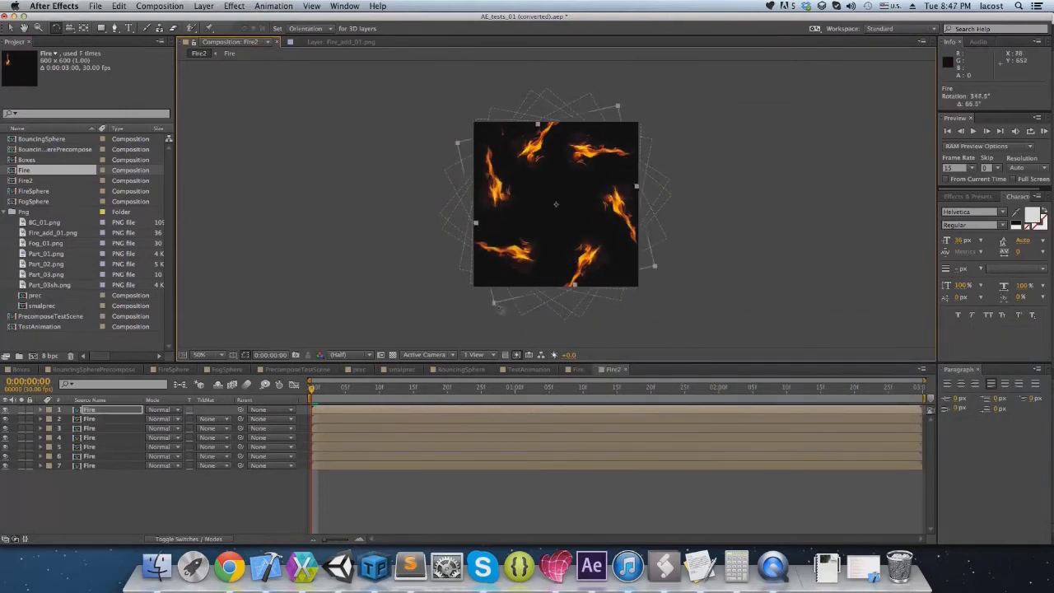
left_click(753, 264)
key("space")
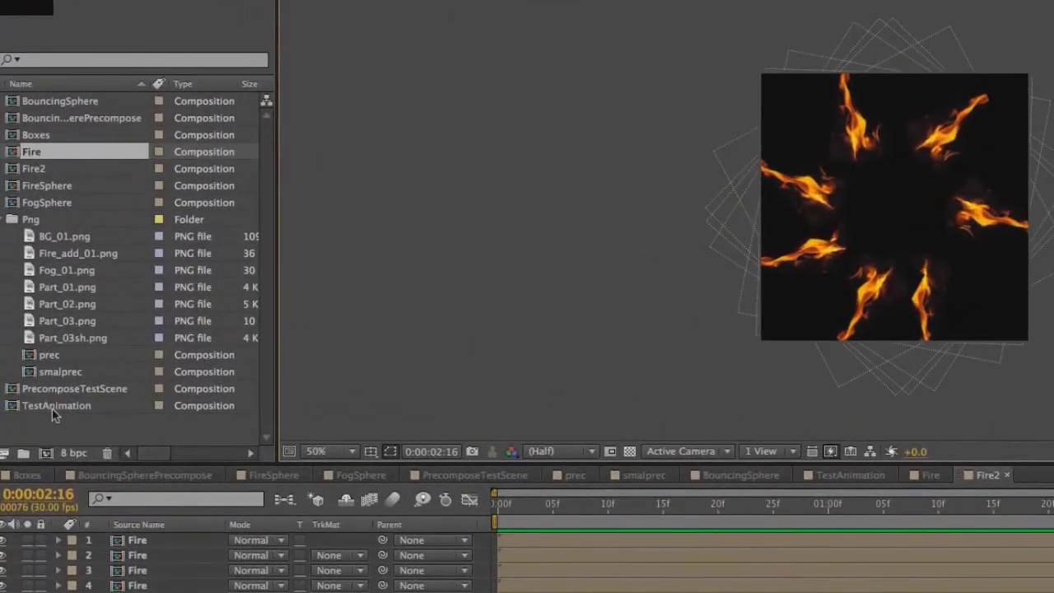
double_click(60, 407)
Place Fire2 at the top right of TestAnimation with its blending mode set to Add
left_click(77, 166)
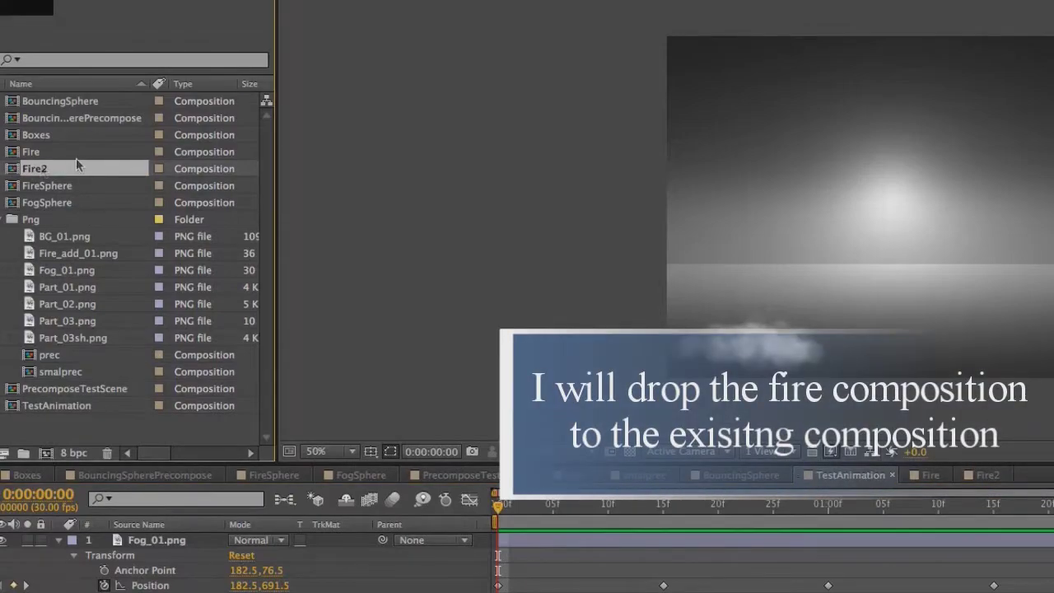
left_click_drag(77, 166, 614, 181)
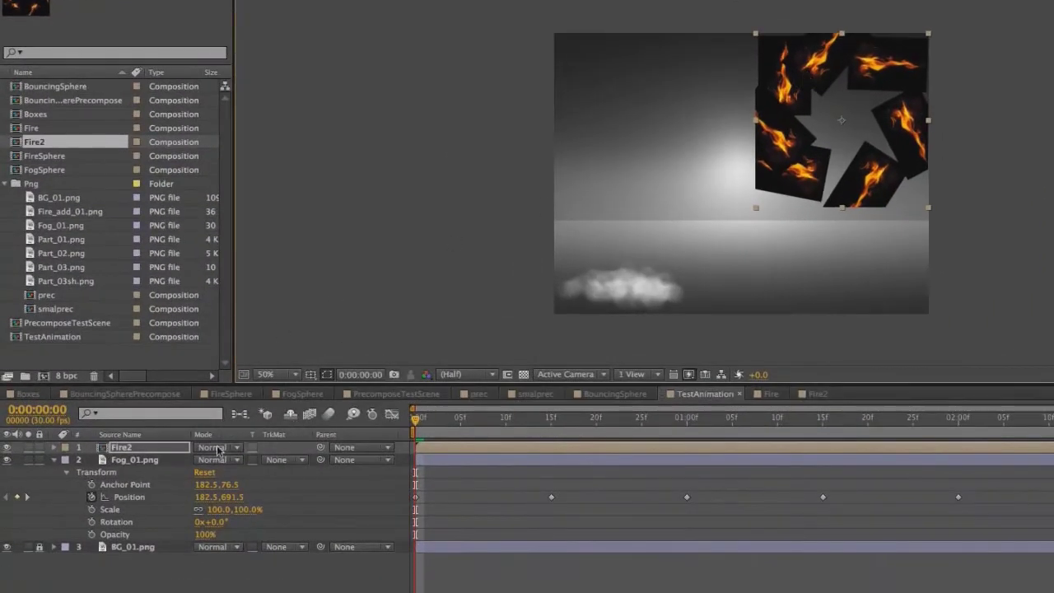
left_click(219, 449)
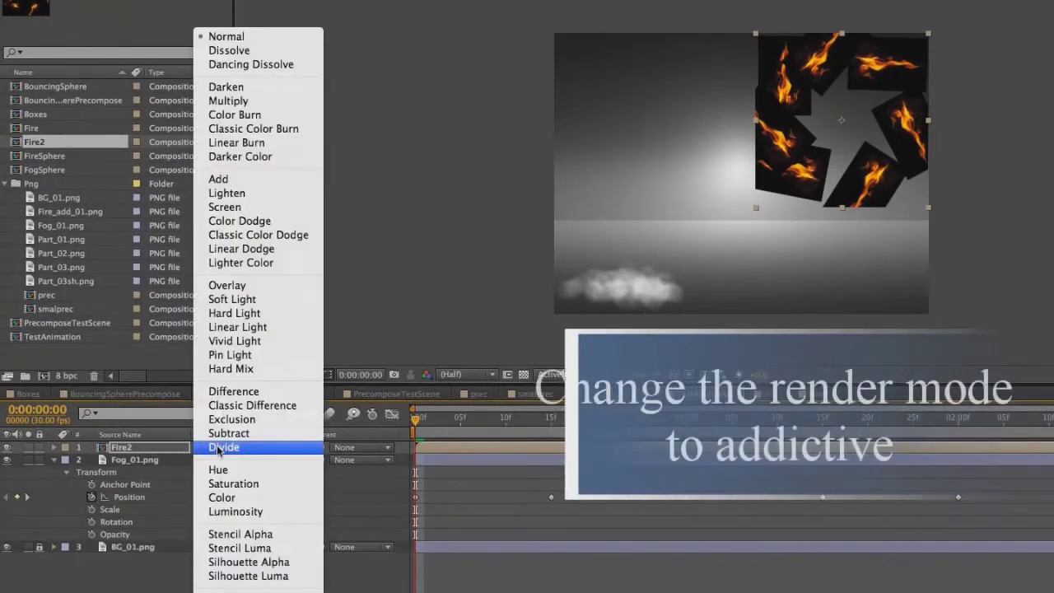
left_click(243, 179)
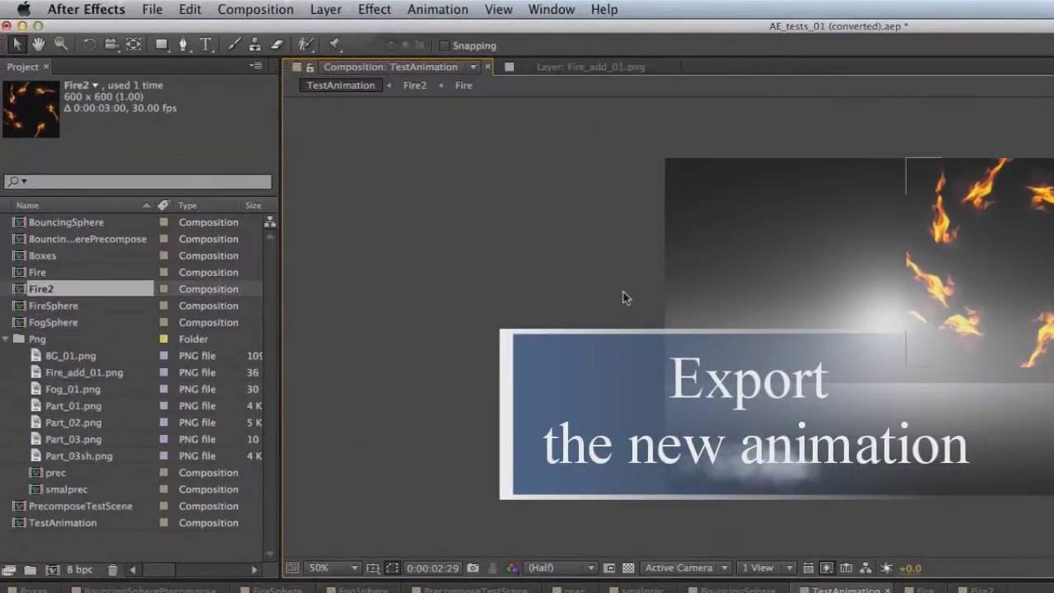
Run the Unity3D Export.jsx script to export TestAnimation.xml, then close the XML file
left_click(153, 10)
mouse_move(321, 420)
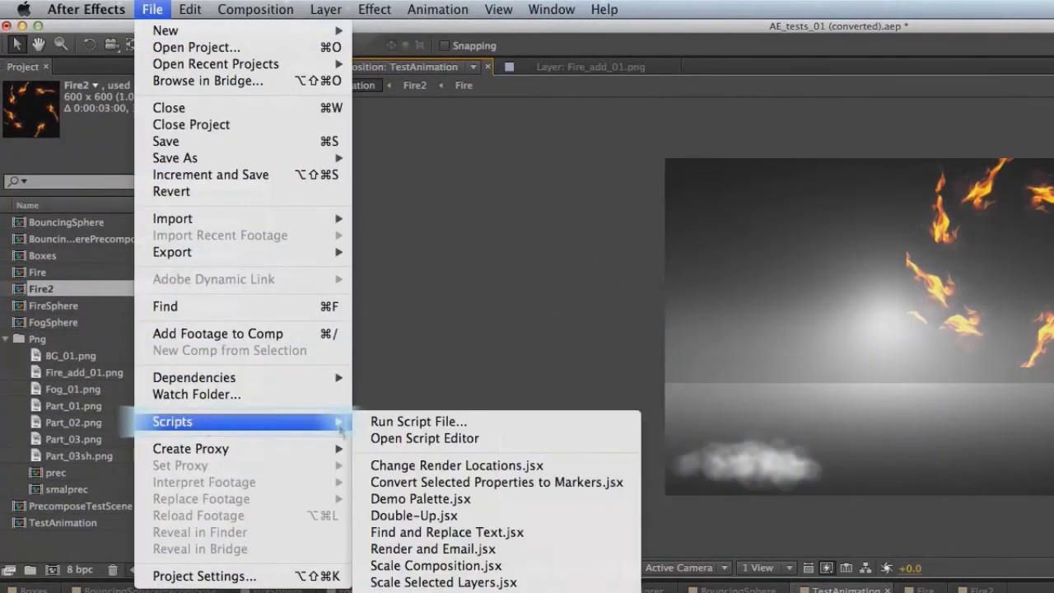
left_click(415, 423)
left_click(466, 193)
double_click(466, 193)
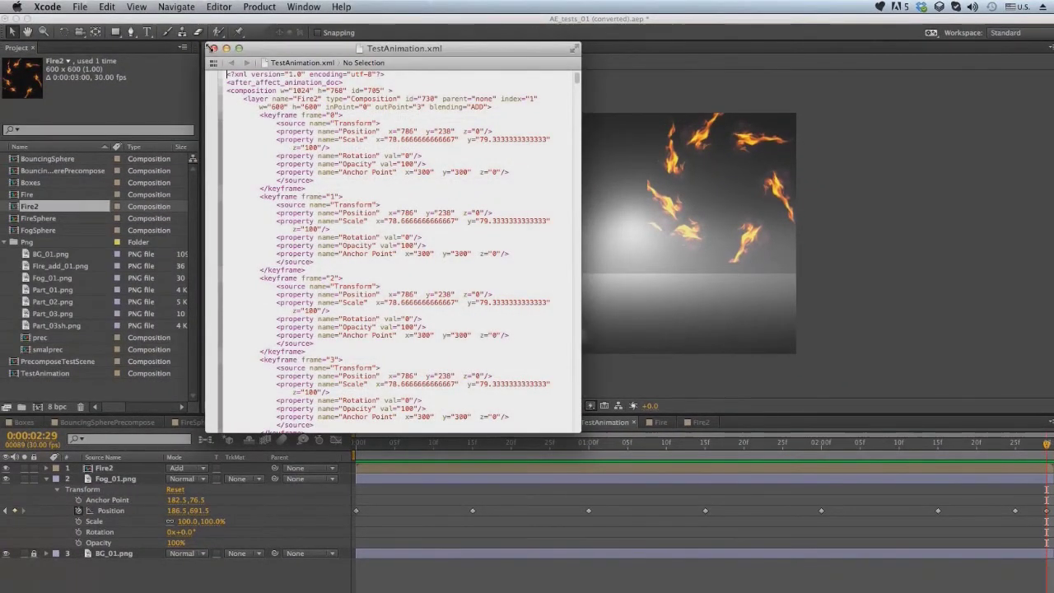
left_click(211, 48)
left_click(258, 557)
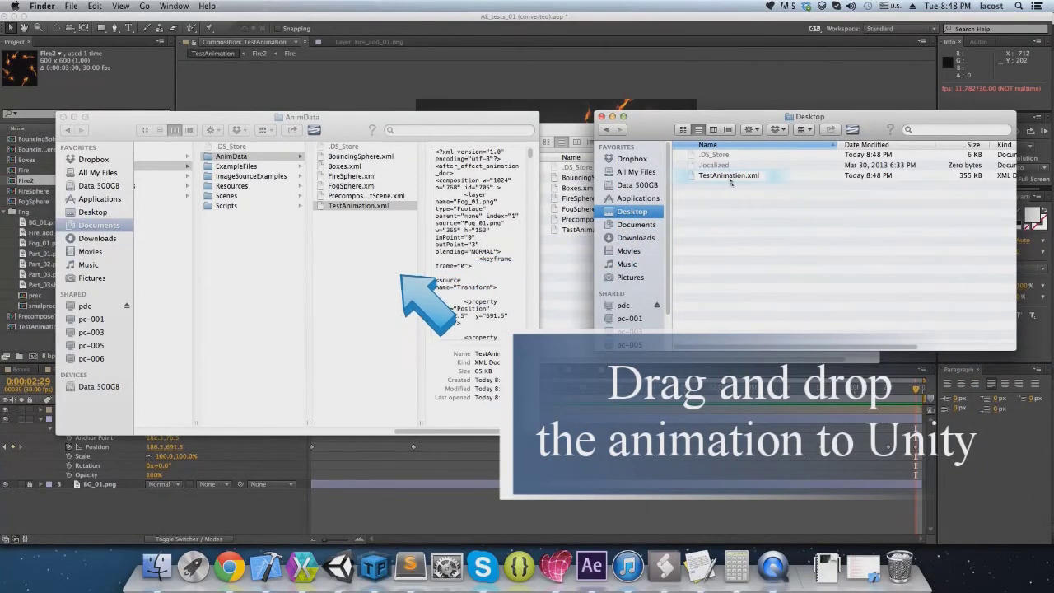
Move TestAnimation.xml from the Desktop into AnimData, replacing the older copy
left_click_drag(725, 176, 372, 266)
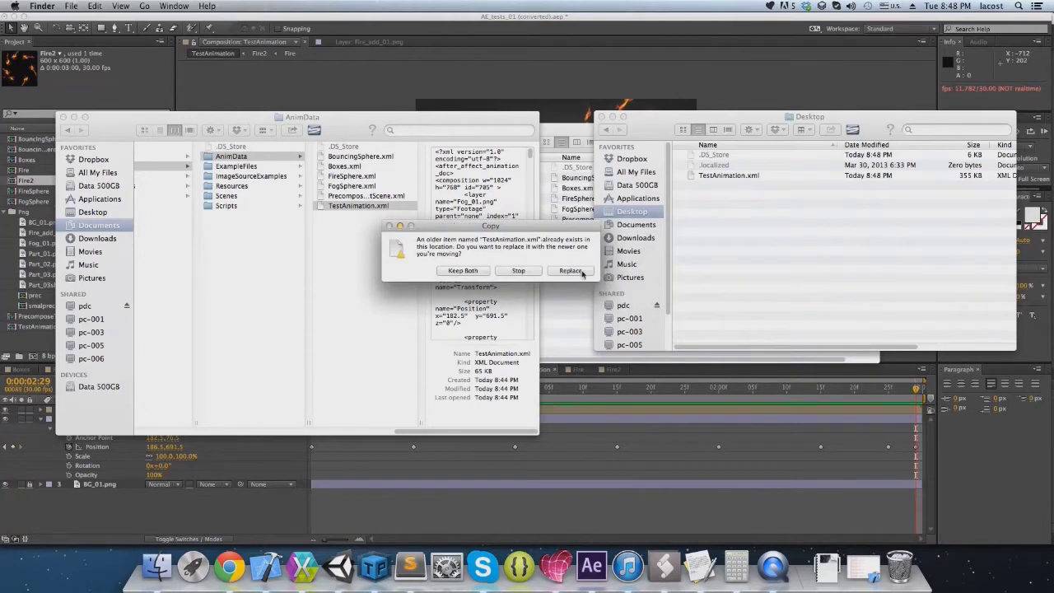
left_click(572, 270)
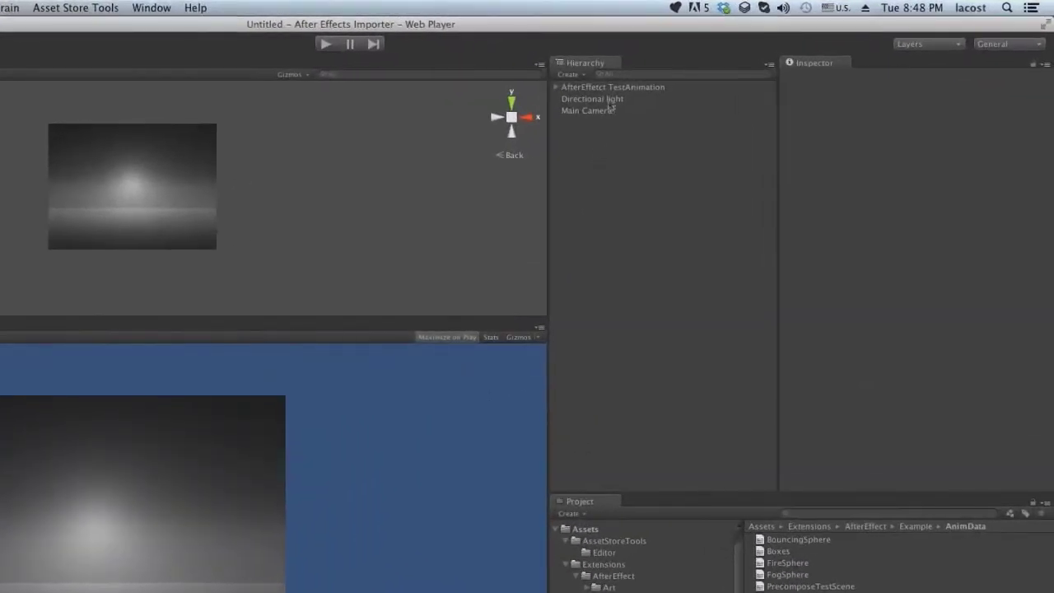
Reload the TestAnimation object in Unity, play the scene with Stats shown, then stop playback
left_click(614, 87)
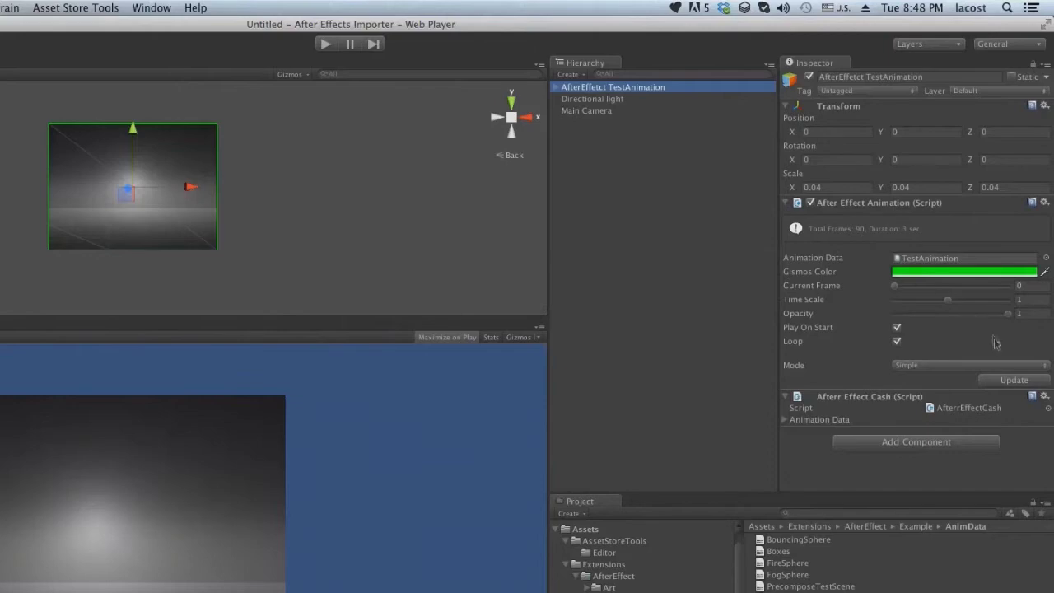
left_click(1008, 381)
left_click(323, 43)
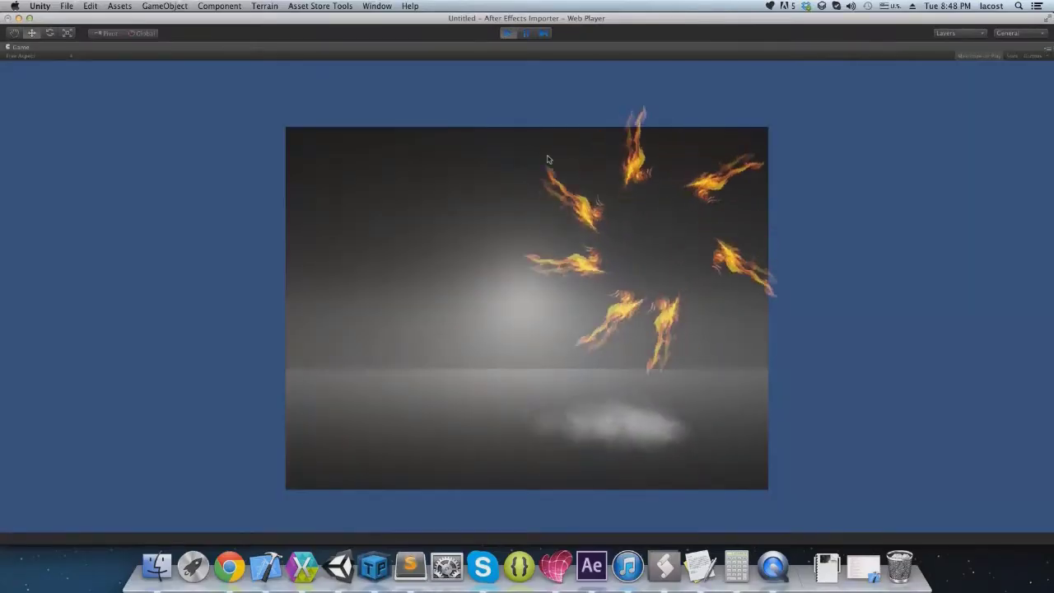
left_click(1012, 55)
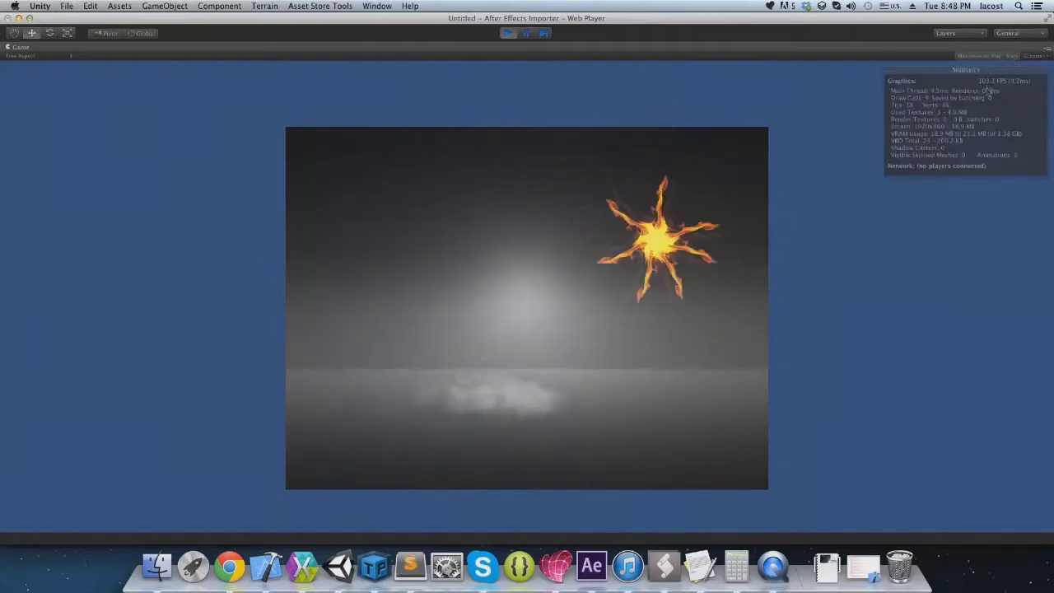
left_click(508, 33)
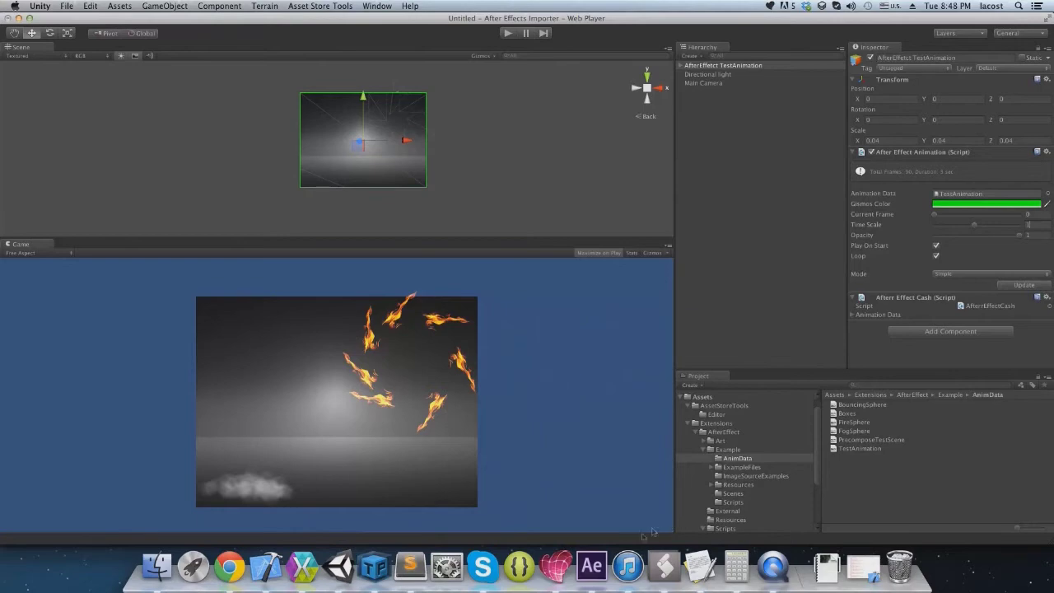
left_click(592, 567)
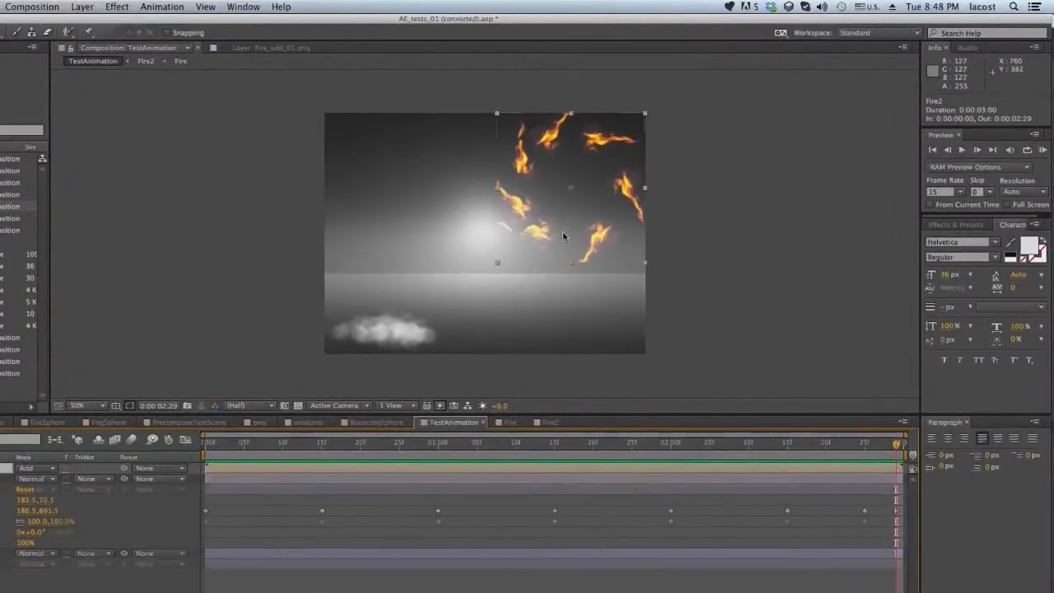
Place a Fire2 copy on the fog cloud, parent it to Fog_01.png, duplicate it, and preview
key("ctrl+d")
mouse_move(650, 263)
left_mouse_down()
mouse_move(501, 290)
mouse_move(455, 239)
left_mouse_up()
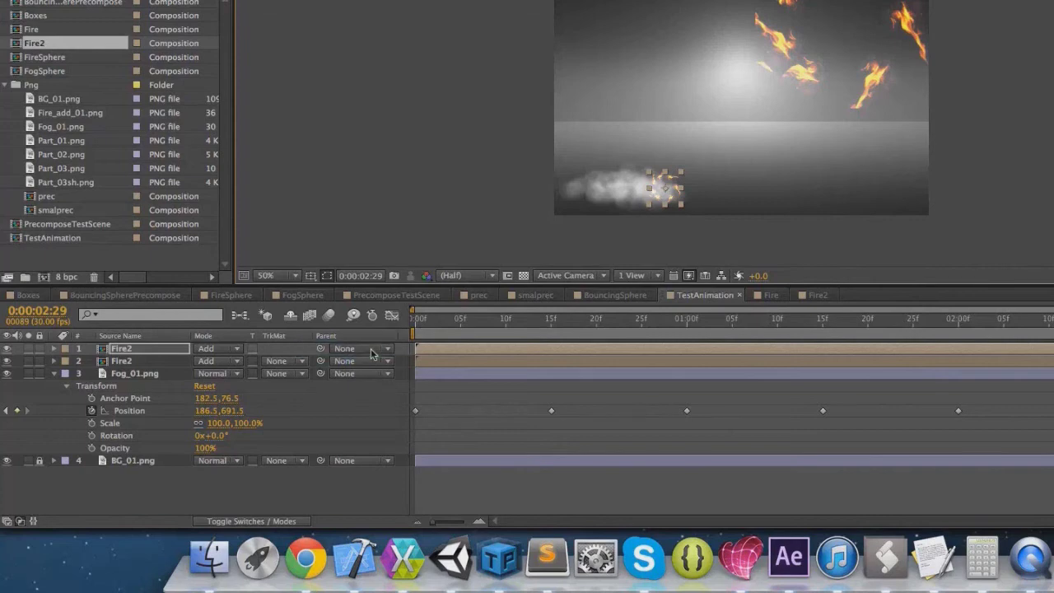
left_click(363, 349)
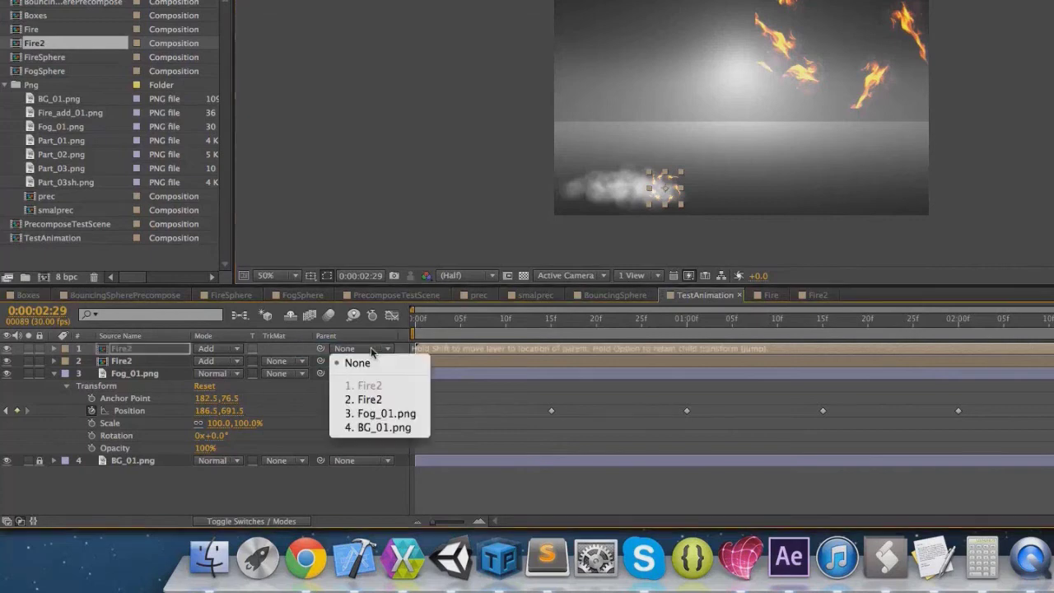
left_click(385, 414)
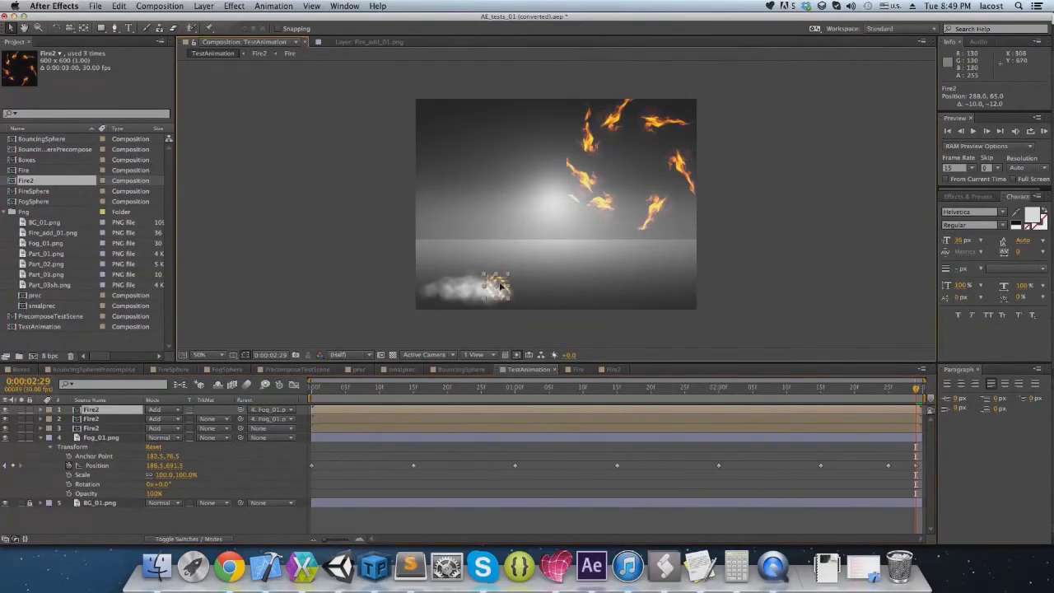
key("super+d")
key("super+d")
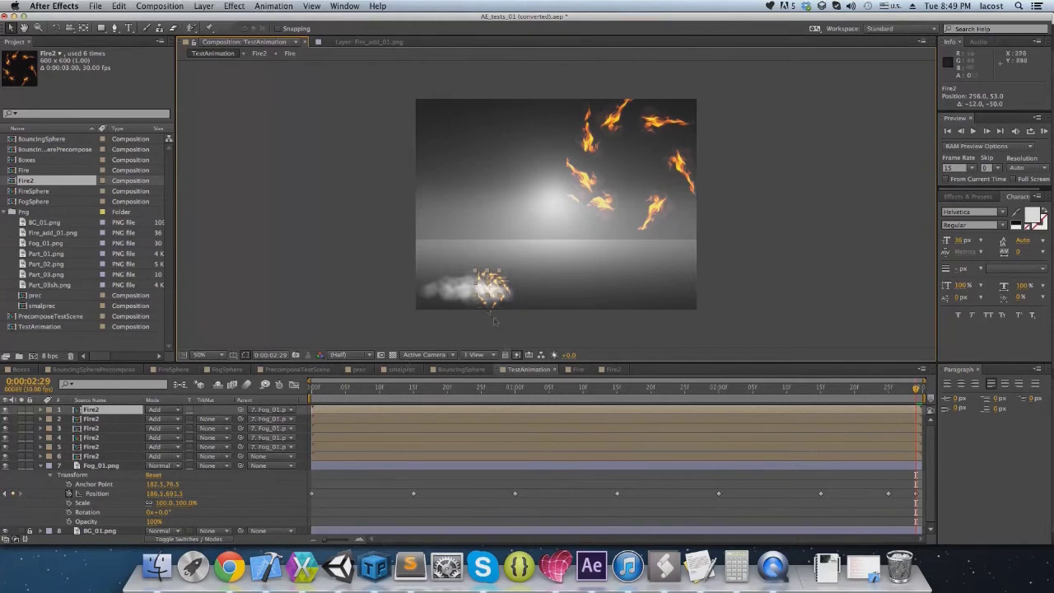
key("super+d")
key("super+d")
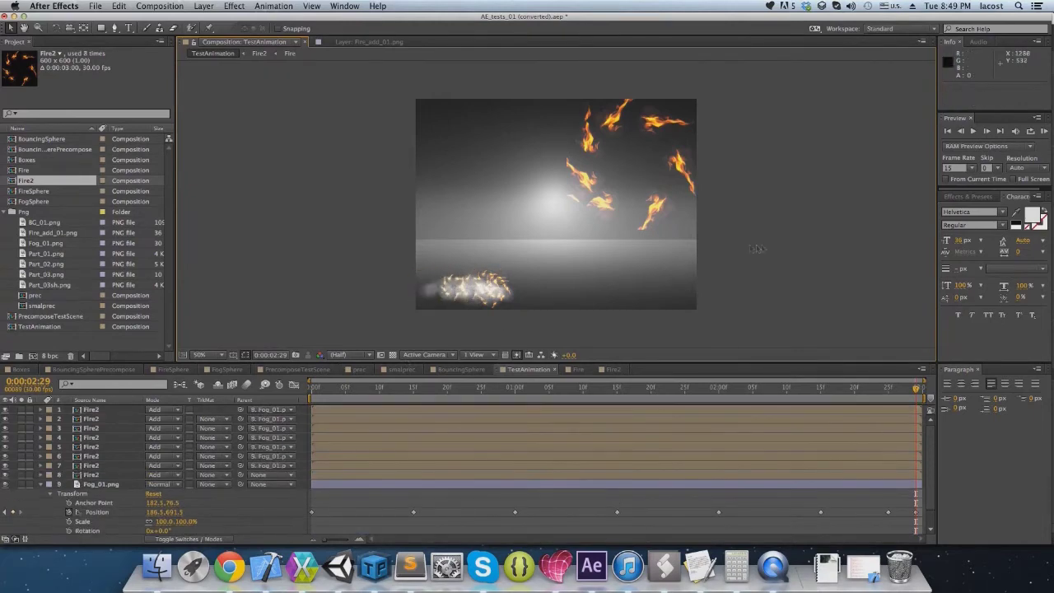
key("space")
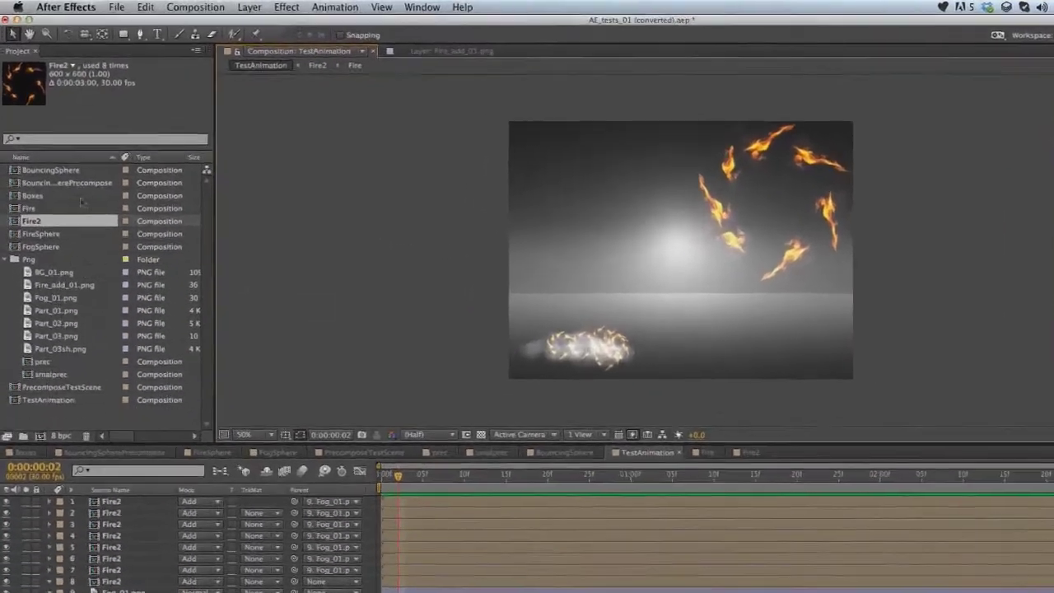
left_click(116, 6)
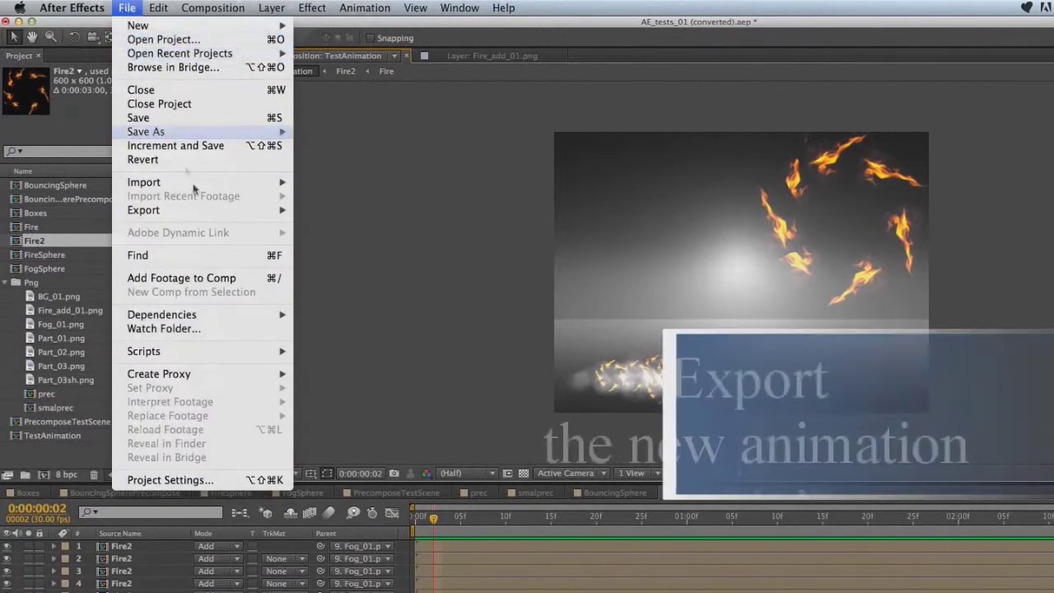
Re-export TestAnimation.xml with the Unity3D Export script and close the XML preview
mouse_move(171, 326)
left_click(375, 352)
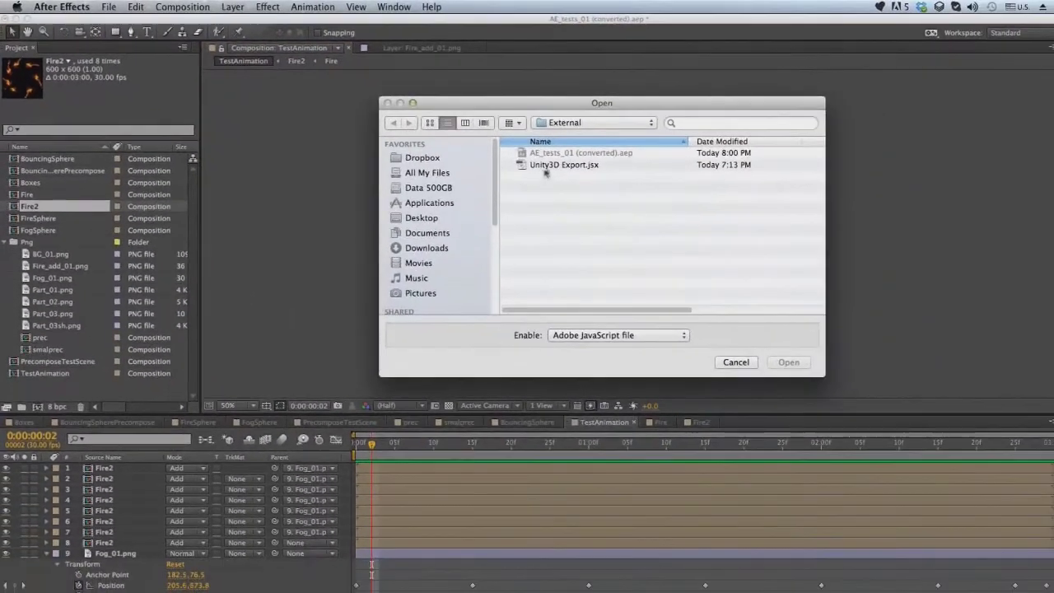
double_click(546, 166)
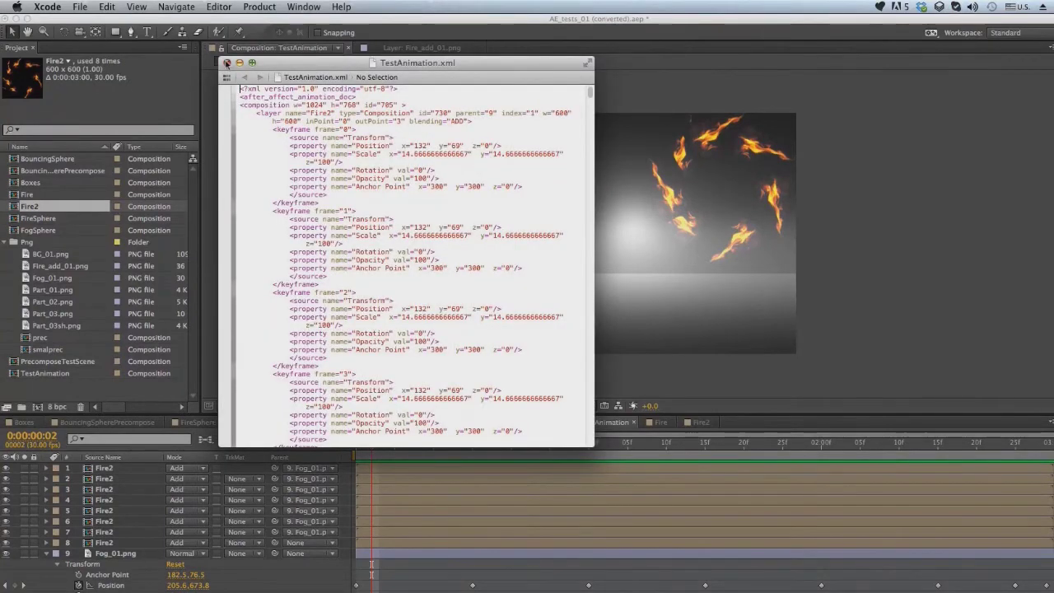
left_click(227, 64)
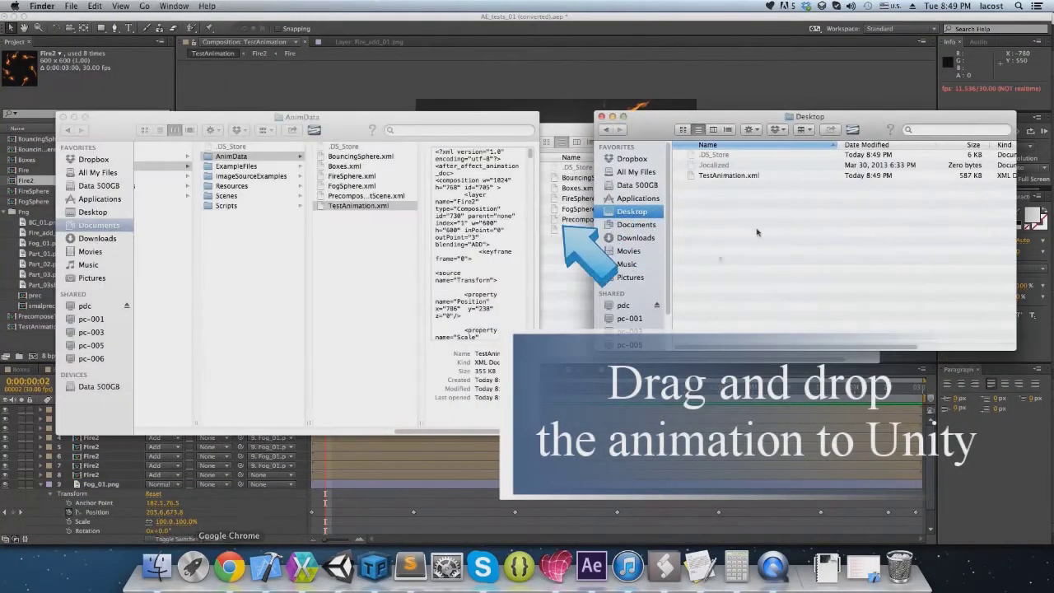
Move the new TestAnimation.xml into AnimData, replacing the older copy
left_click_drag(729, 175, 578, 262)
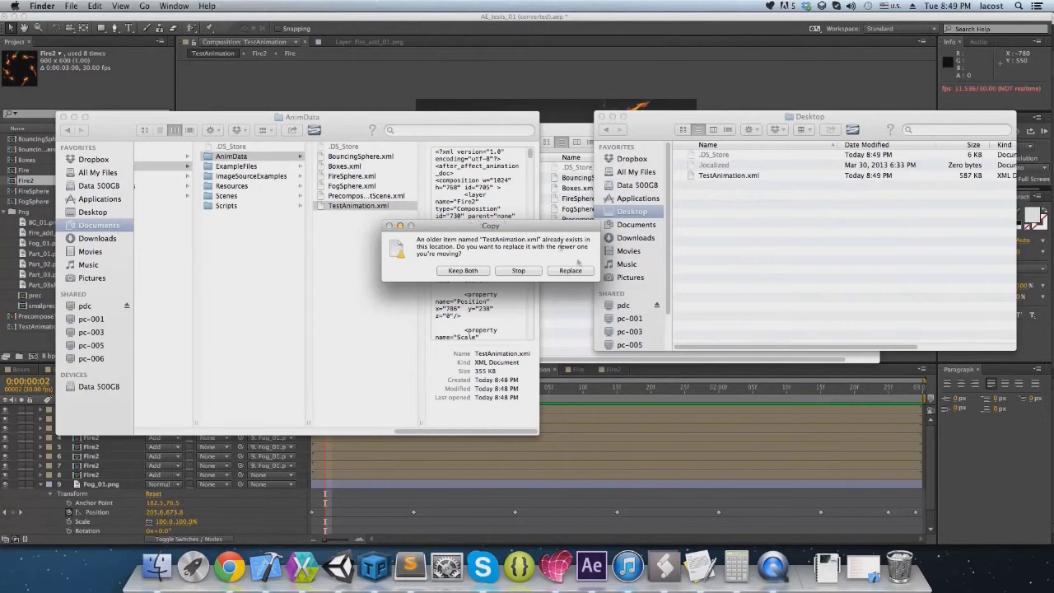
left_click(580, 271)
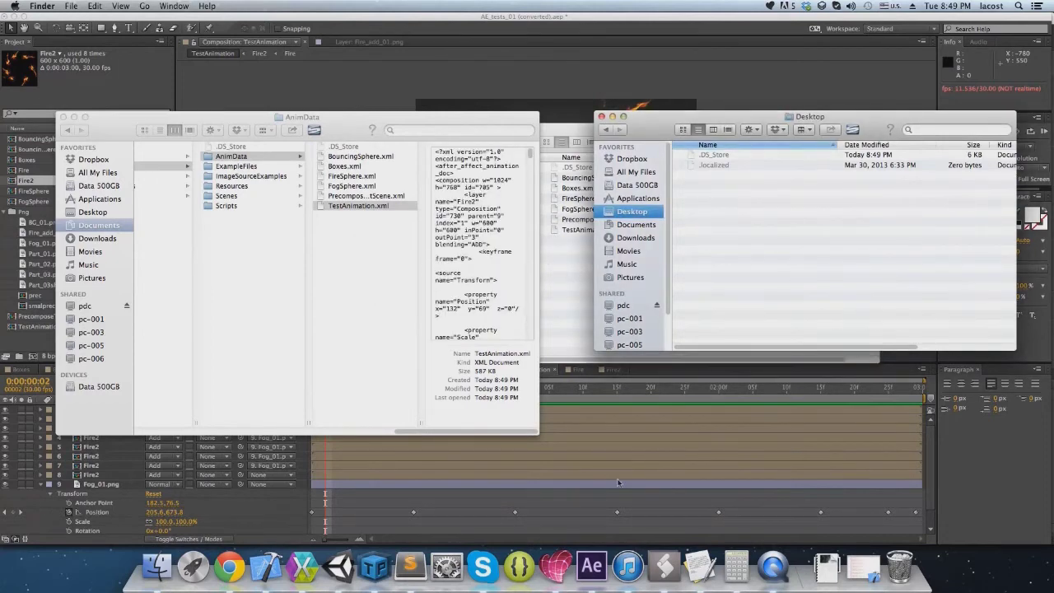
left_click(338, 566)
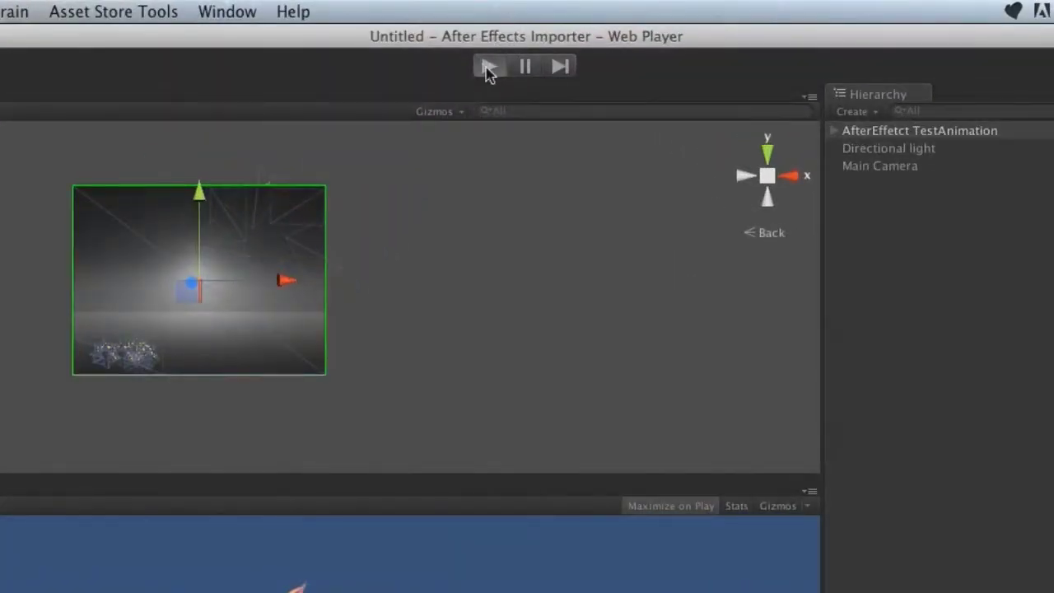
Play, stop, then scrub the updated TestAnimation to check the fire-trailed cloud and fire ring
left_click(487, 70)
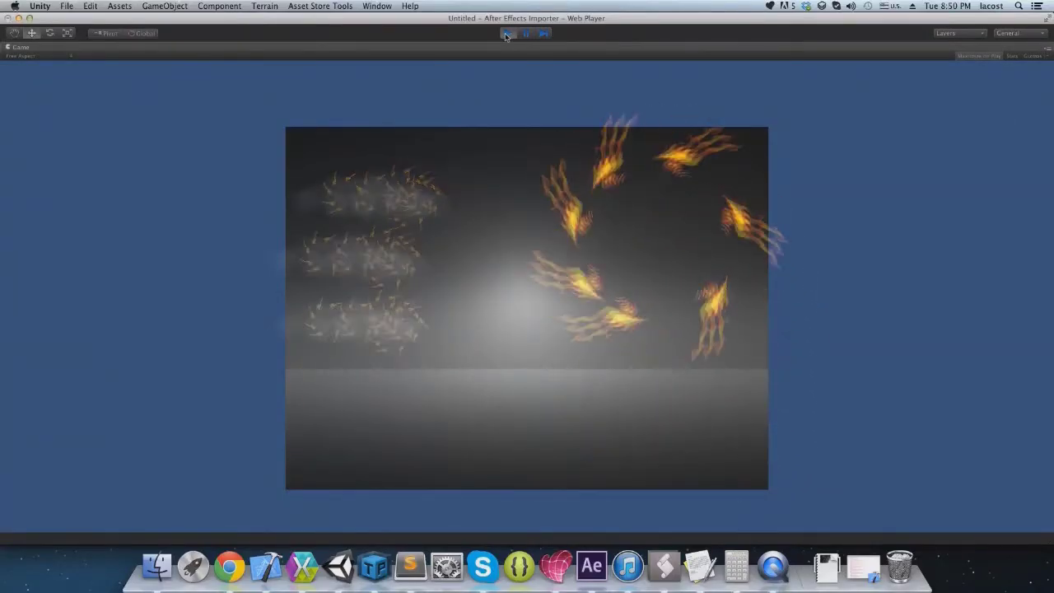
left_click(506, 34)
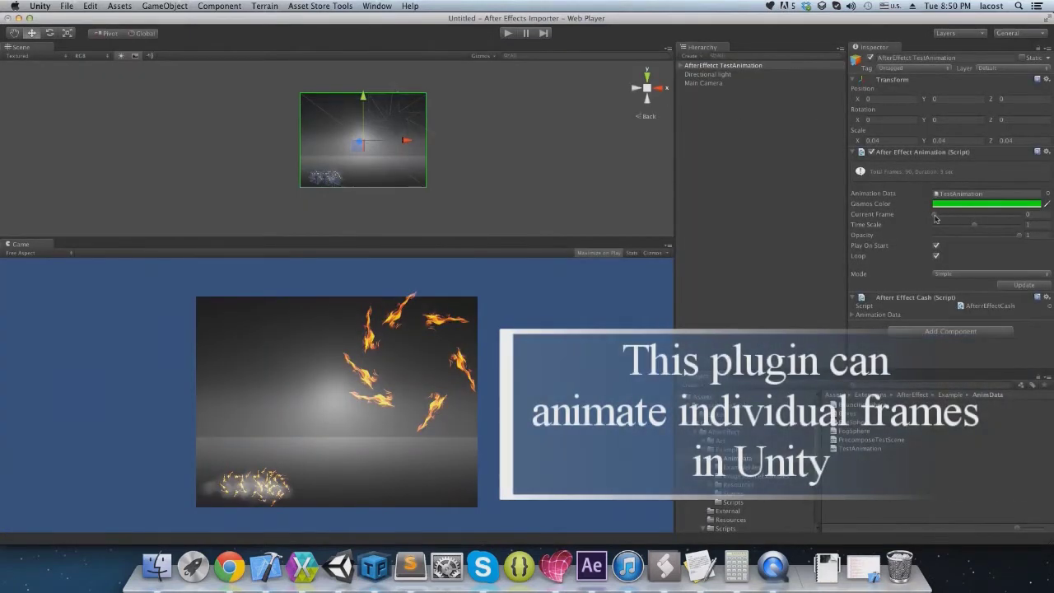
left_click_drag(935, 216, 1028, 215)
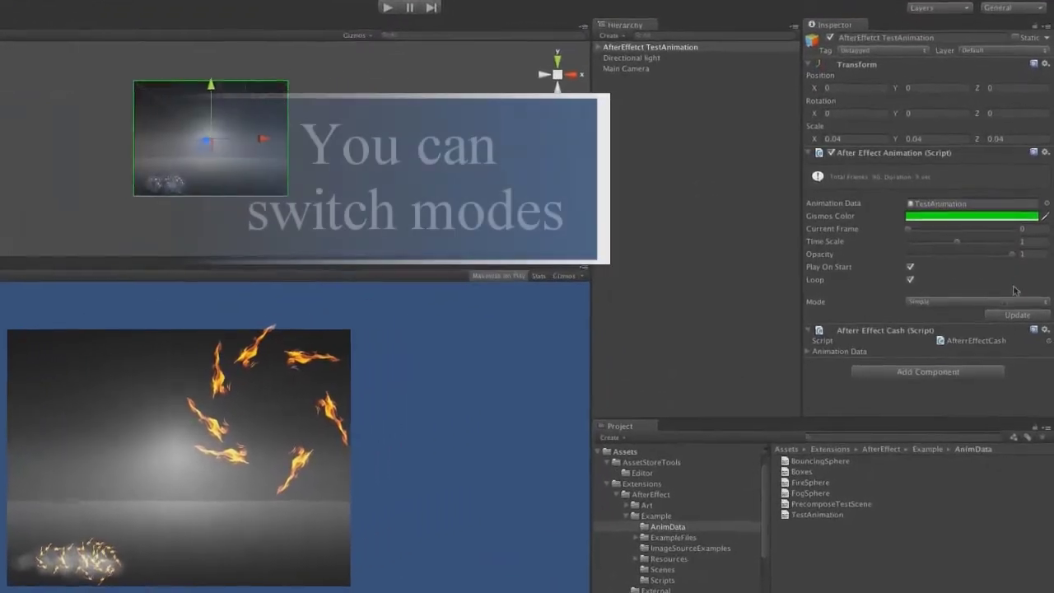
left_click(989, 301)
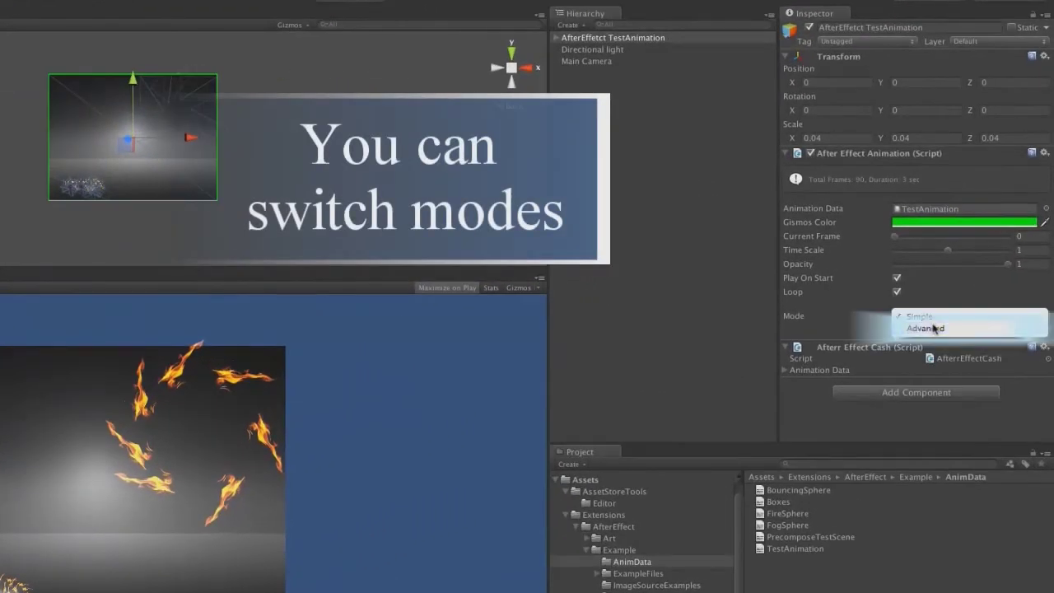
Switch the animation Mode to Advanced, keeping the Particles/Additive add-mode shader
left_click(931, 326)
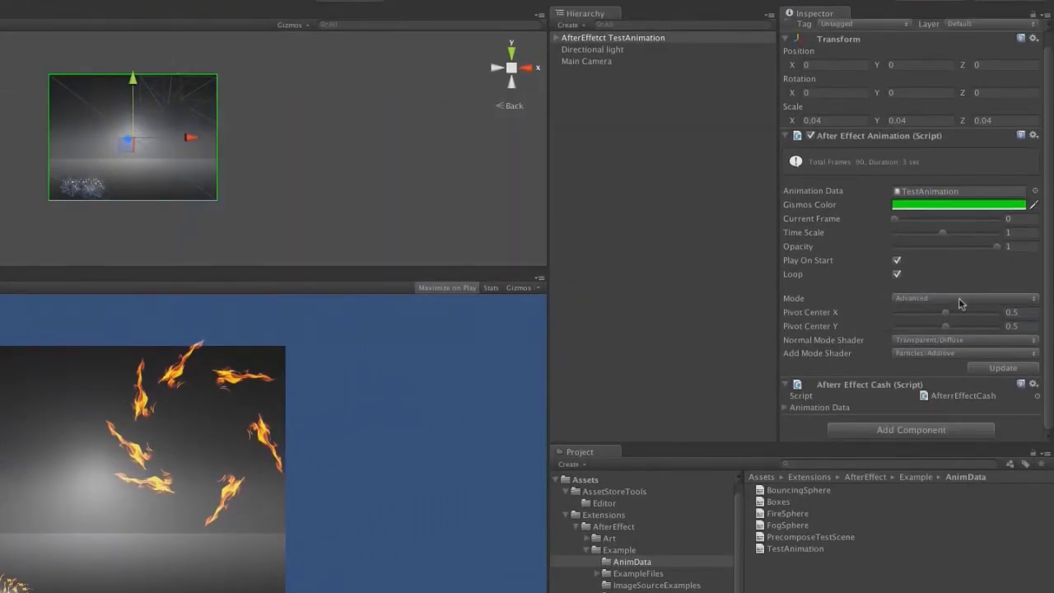
left_click(934, 353)
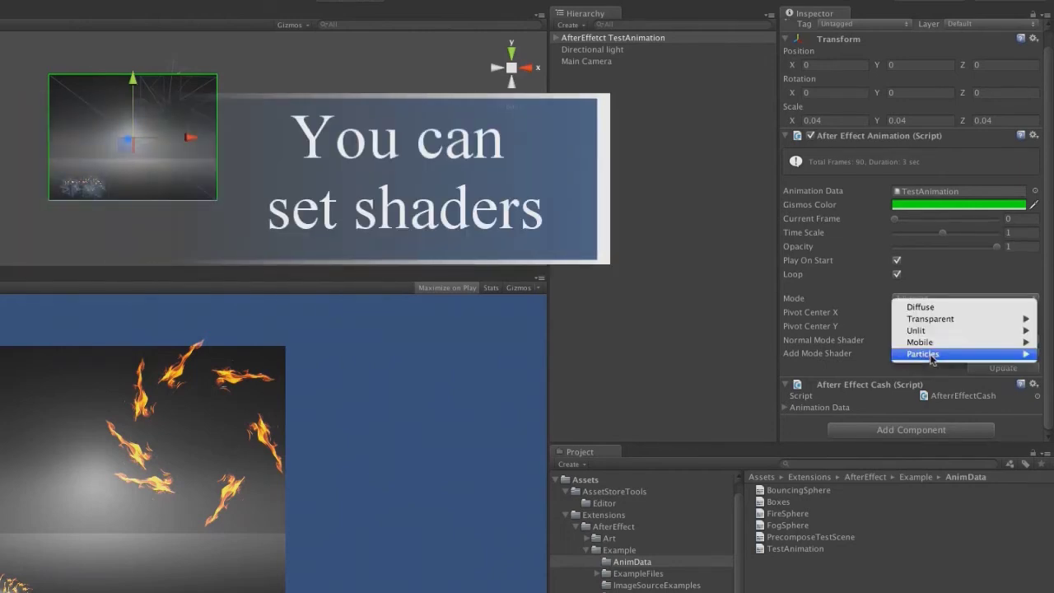
left_click(851, 371)
Set Pivot Center X to 0.5 and adjust the Opacity slider
left_click_drag(945, 314, 947, 315)
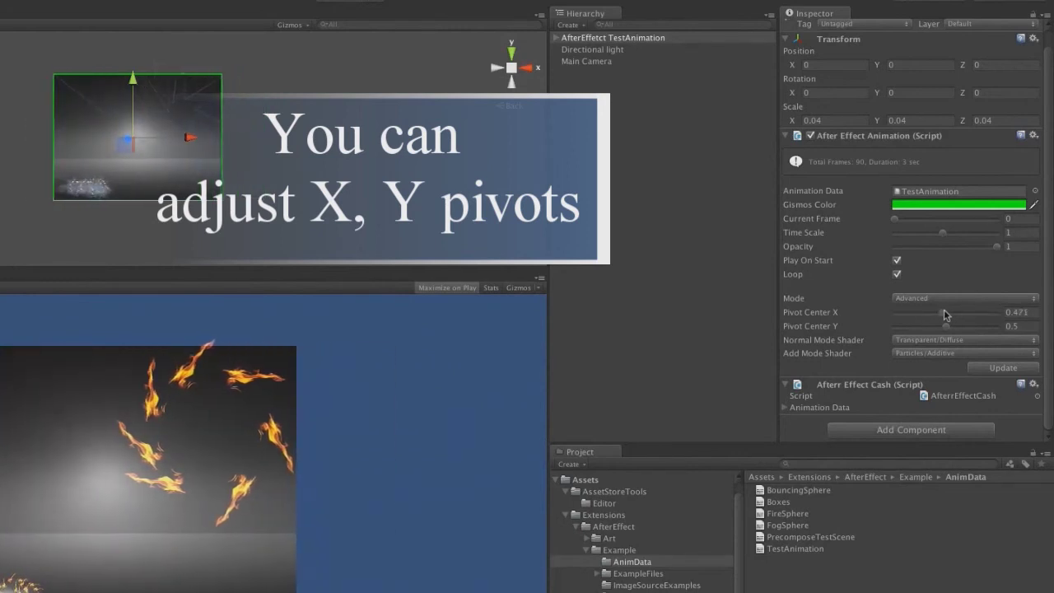
type("0")
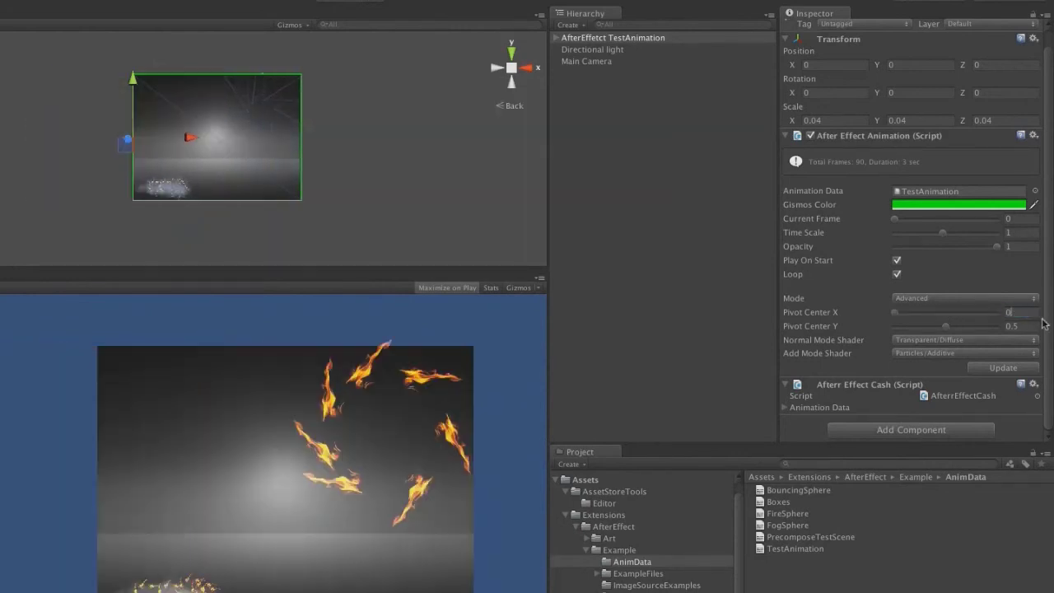
type("5")
key("Left")
type(".")
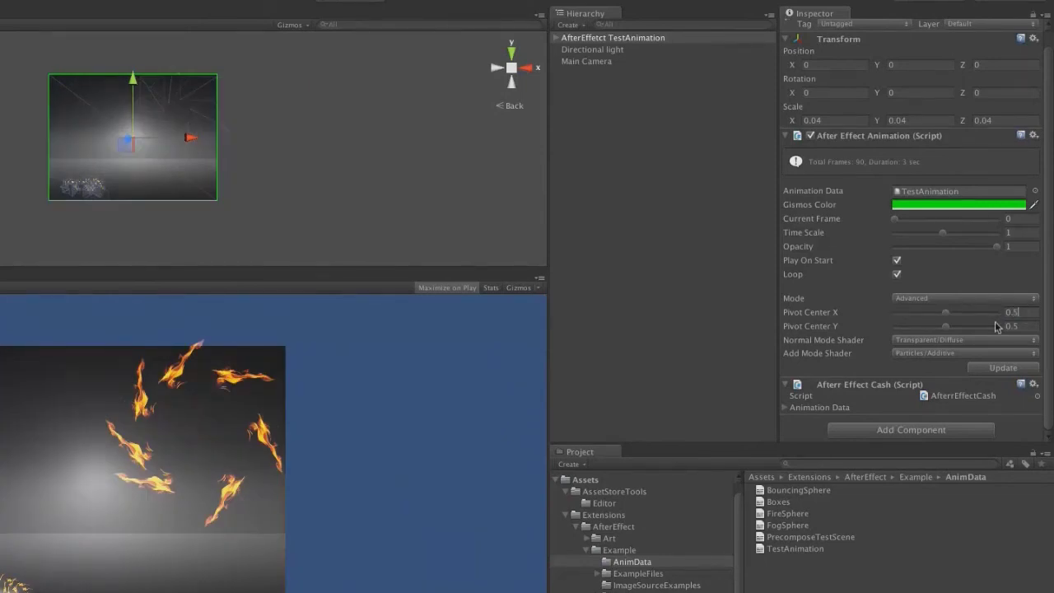
mouse_move(996, 246)
left_mouse_down()
mouse_move(949, 251)
mouse_move(1014, 256)
left_mouse_up()
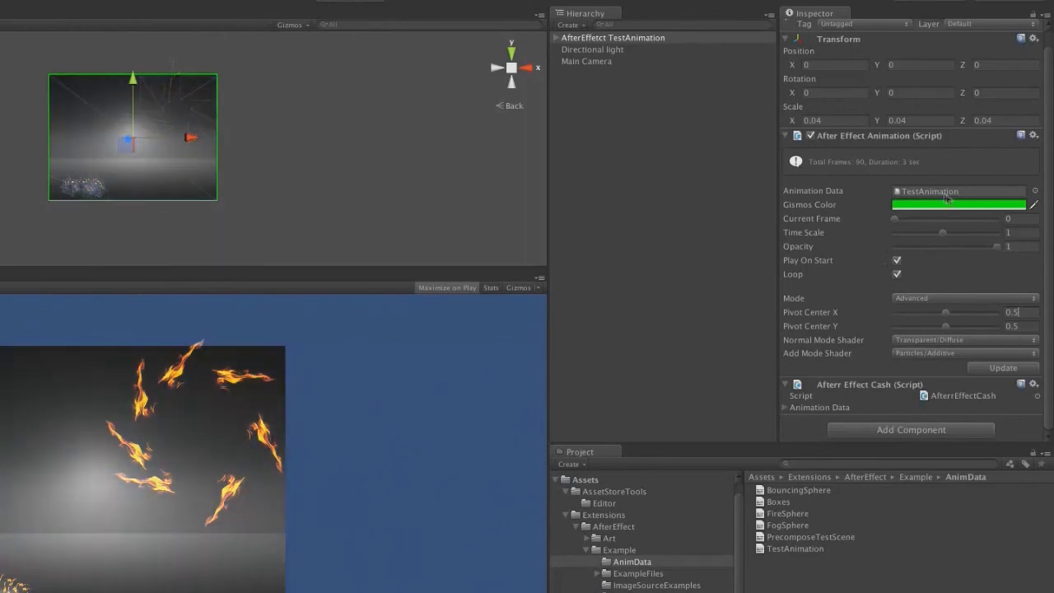